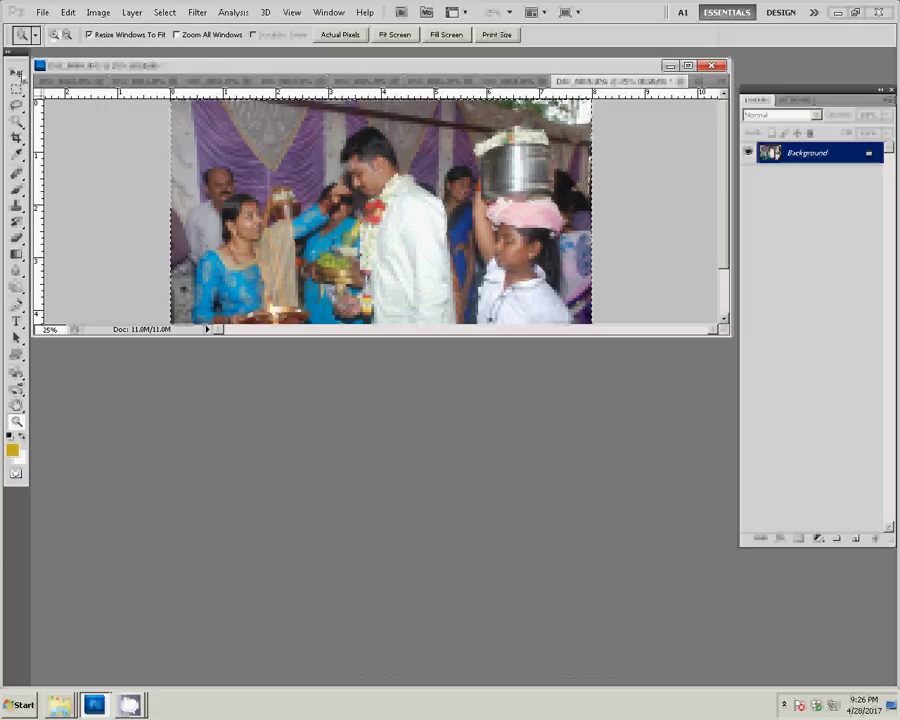
Cut the first event photo to the clipboard and close its document without saving.
{"action": "left_click", "coordinate": [67, 12]}
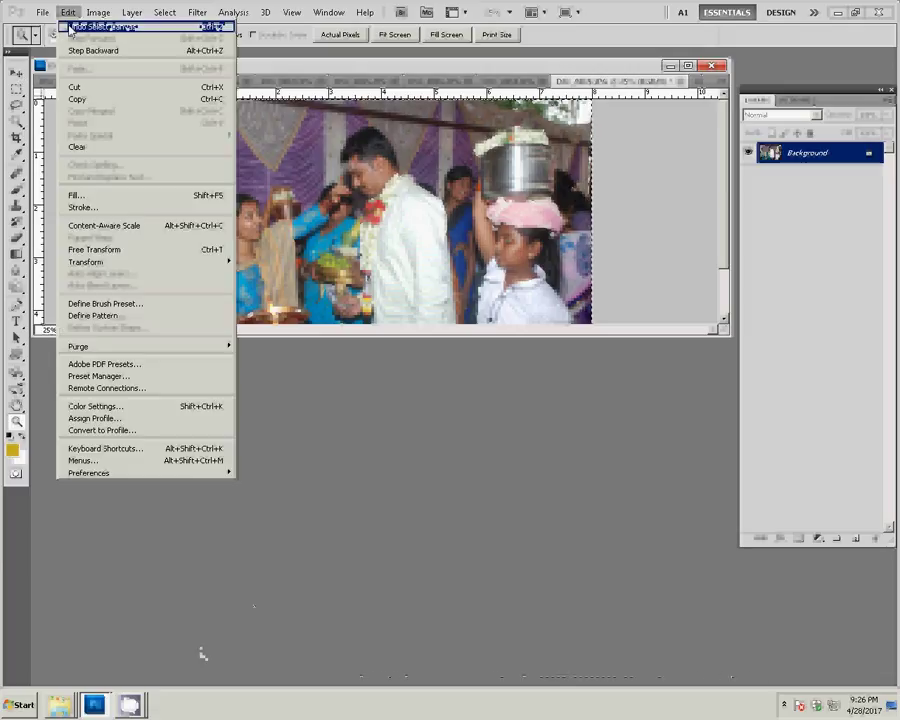
{"action": "left_click", "coordinate": [76, 88]}
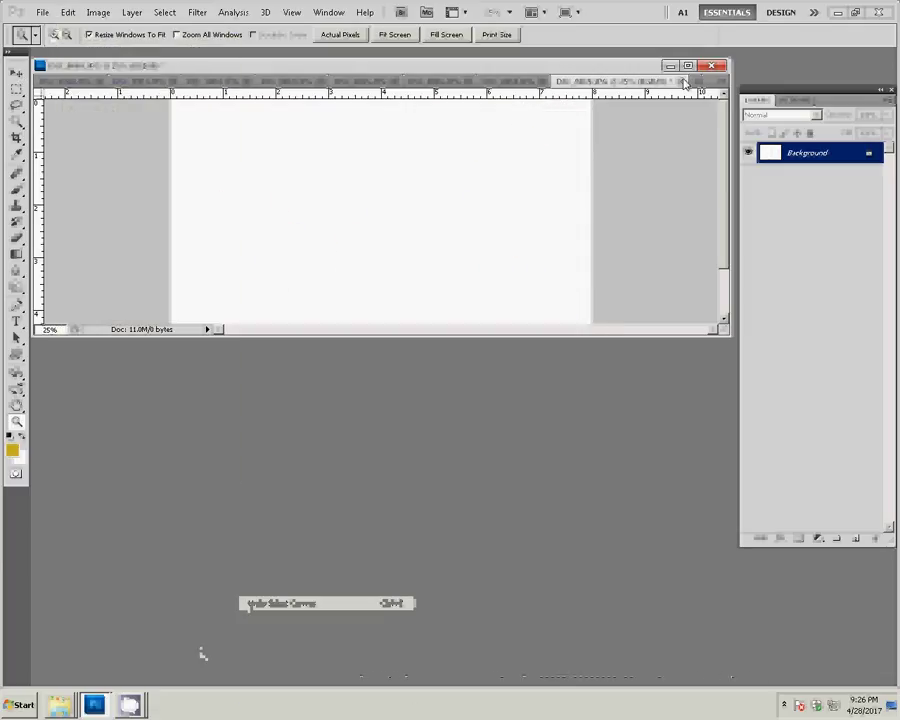
{"action": "left_click", "coordinate": [685, 82]}
{"action": "left_click", "coordinate": [452, 264]}
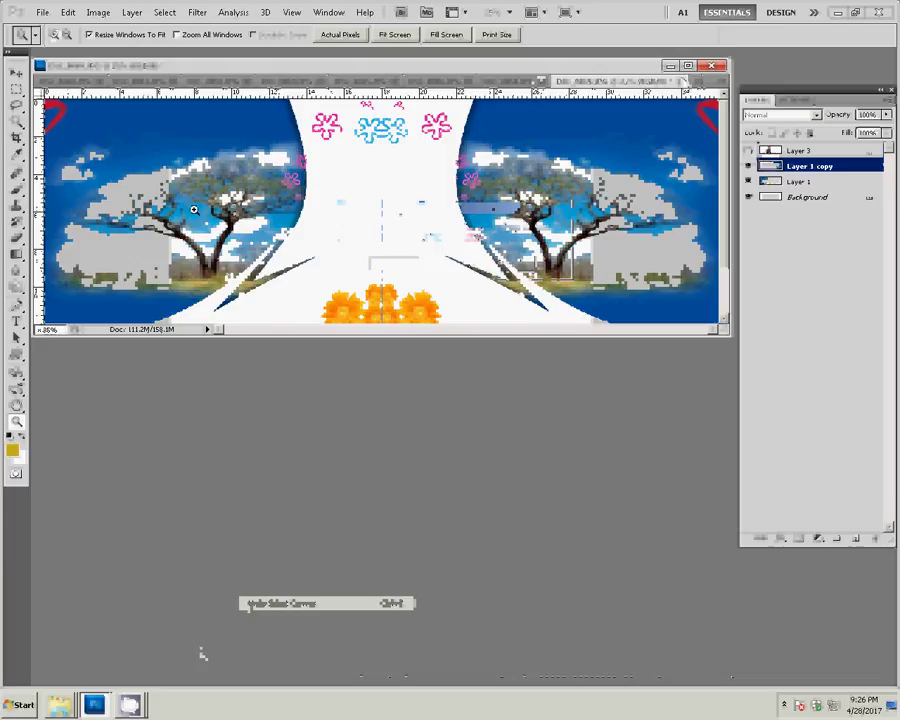
Paste the photo into the blue template as Layer 4 and position it in the top-left corner.
{"action": "left_click", "coordinate": [67, 12]}
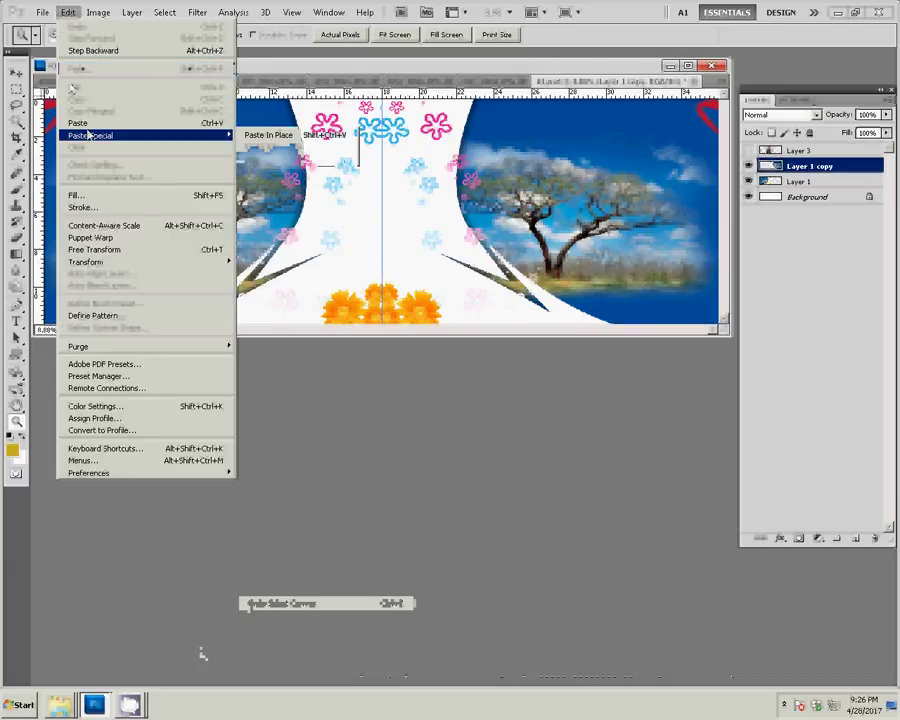
{"action": "left_click", "coordinate": [86, 124]}
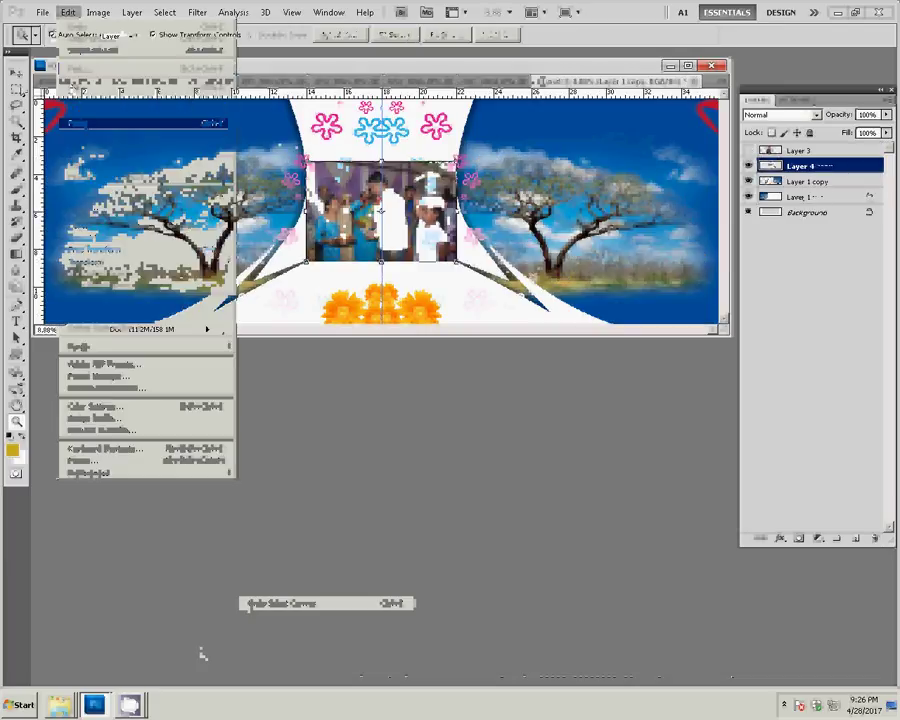
{"action": "left_click_drag", "start_coordinate": [323, 187], "coordinate": [95, 135]}
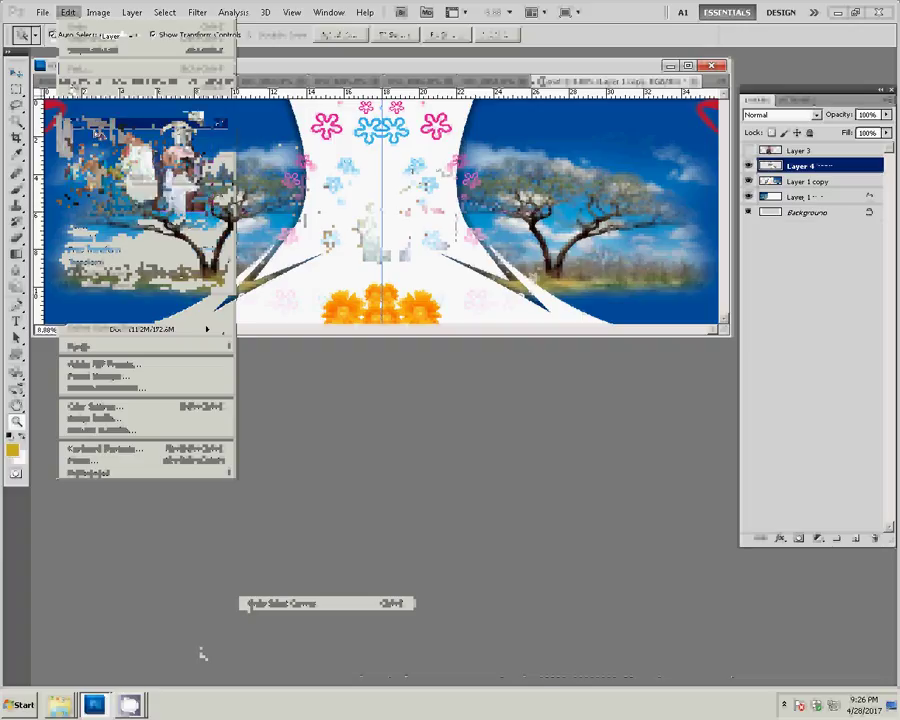
{"action": "key", "text": "ctrl+t"}
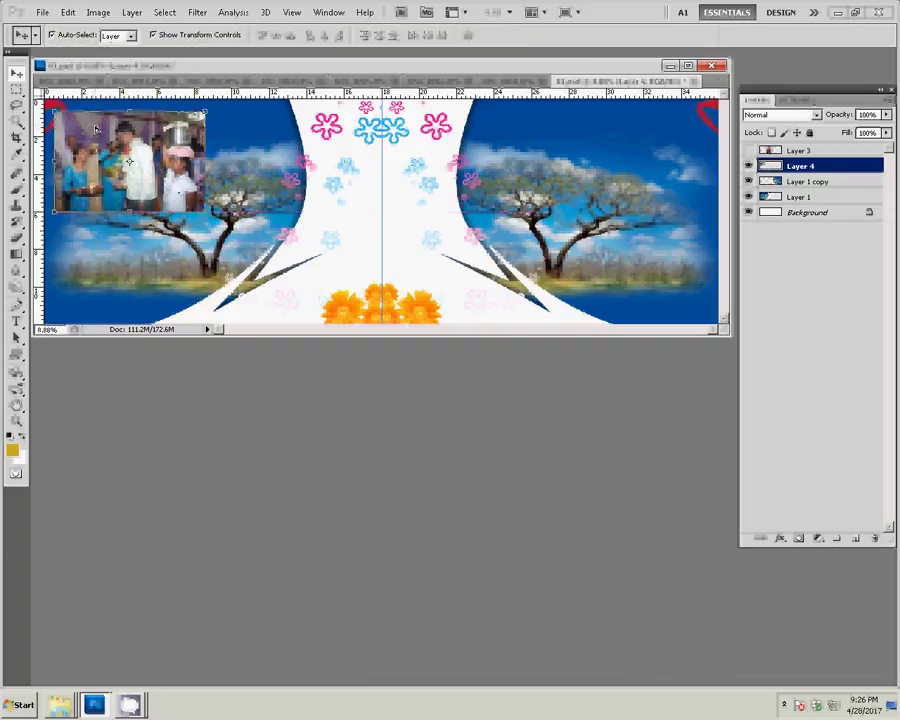
{"action": "left_click_drag", "start_coordinate": [122, 138], "coordinate": [122, 133]}
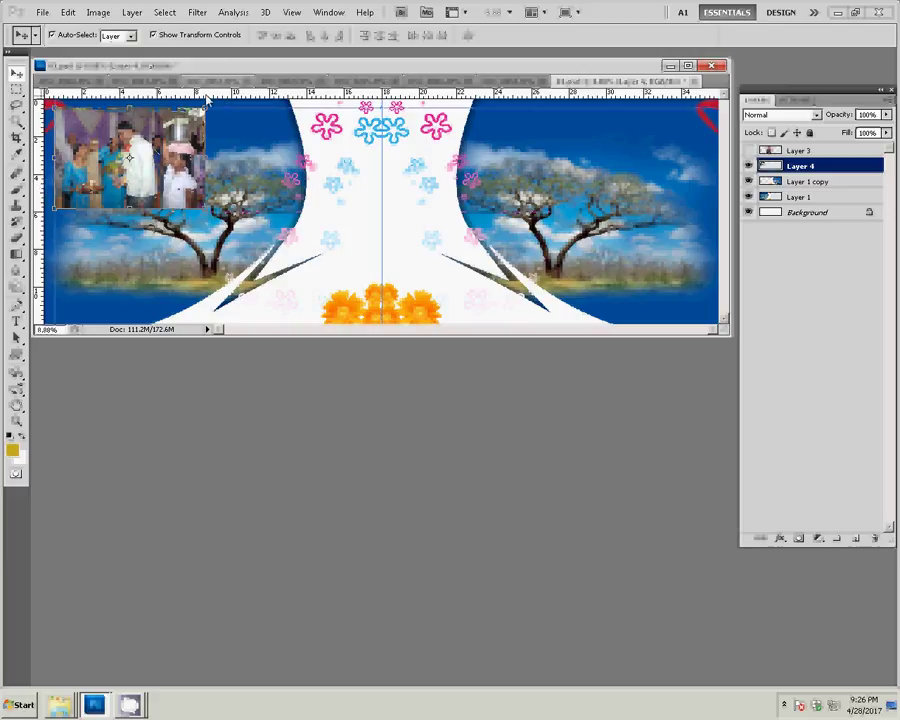
Resize the next event photo to 8 inches (2400 pixels) wide.
{"action": "left_click", "coordinate": [495, 81]}
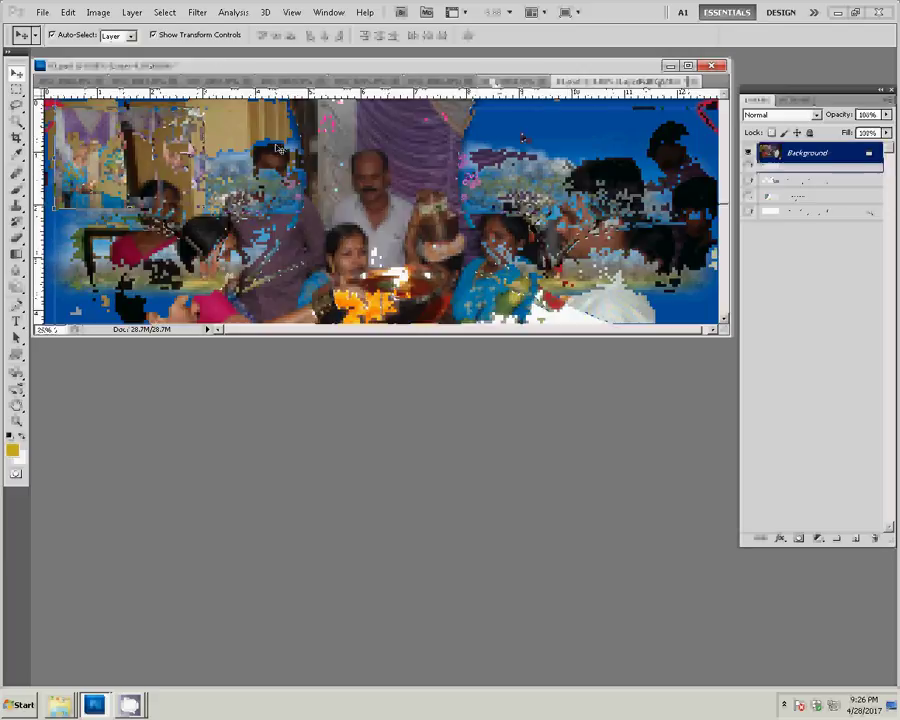
{"action": "key", "text": "ctrl+alt+i"}
{"action": "key", "text": "Tab"}
{"action": "key", "text": "Tab"}
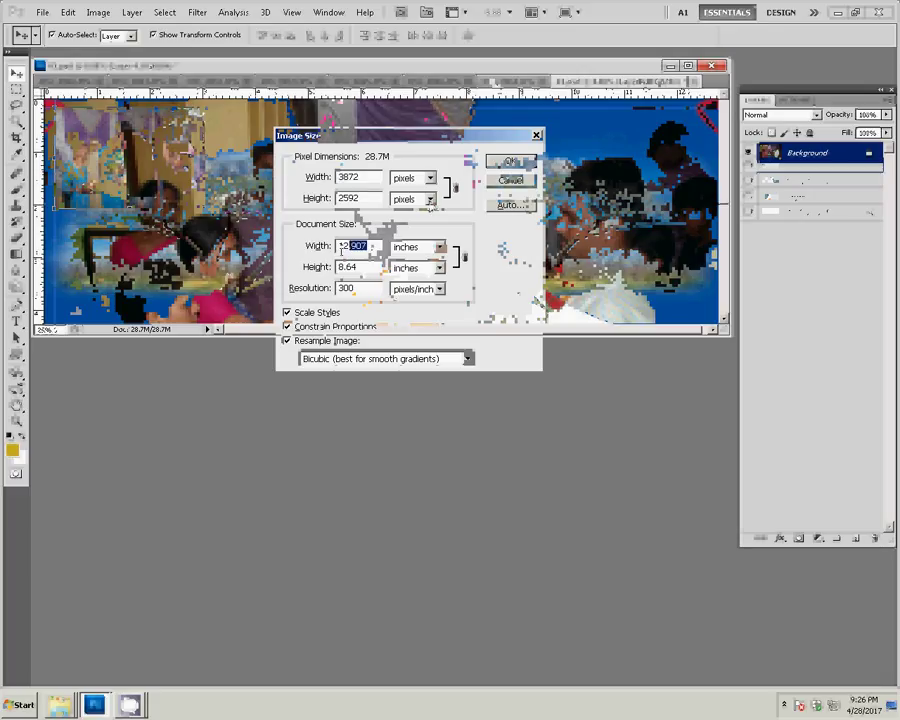
{"action": "type", "text": "8"}
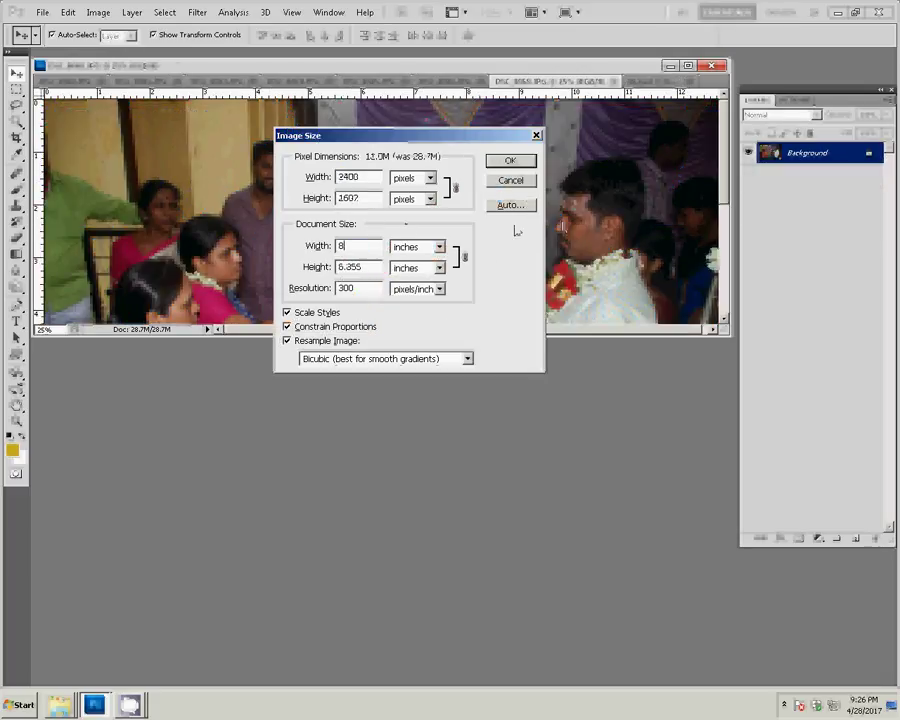
{"action": "left_click", "coordinate": [510, 161]}
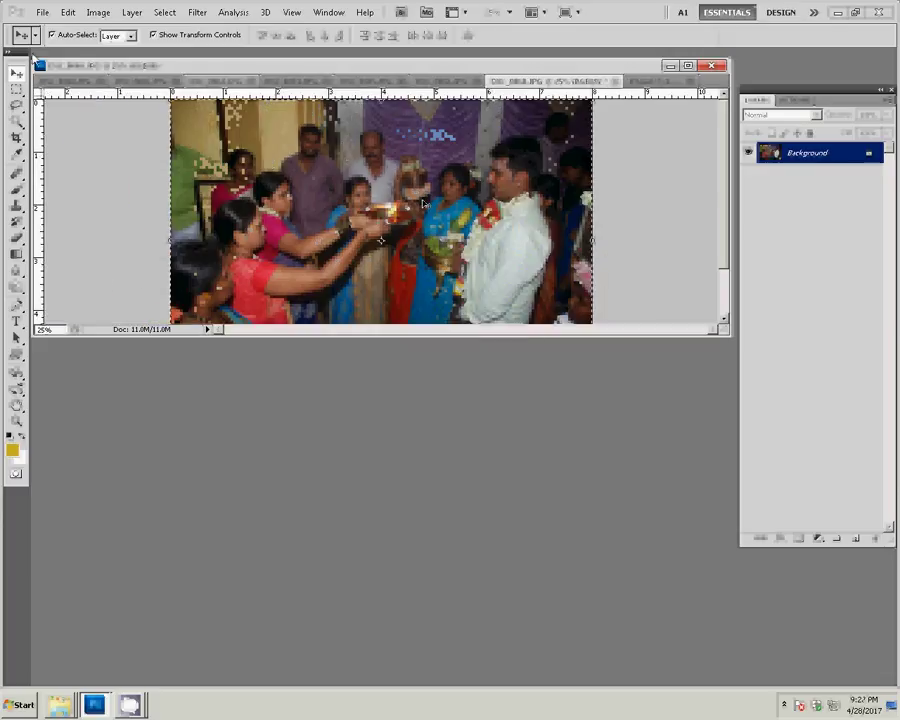
Cut the resized photo and close its document without saving.
{"action": "left_click", "coordinate": [67, 12]}
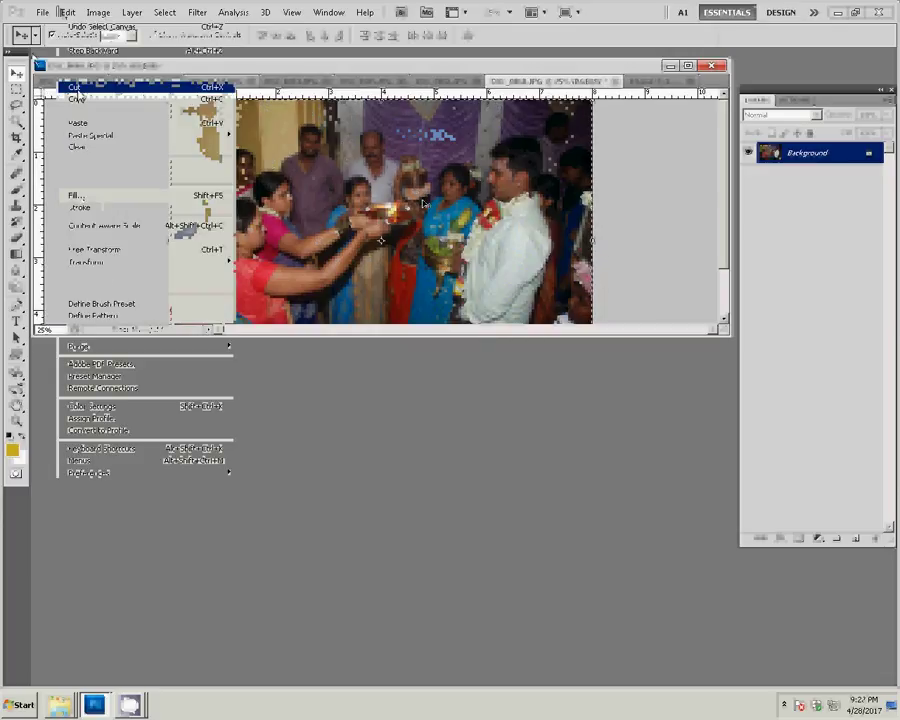
{"action": "left_click", "coordinate": [616, 82]}
{"action": "left_click", "coordinate": [456, 261]}
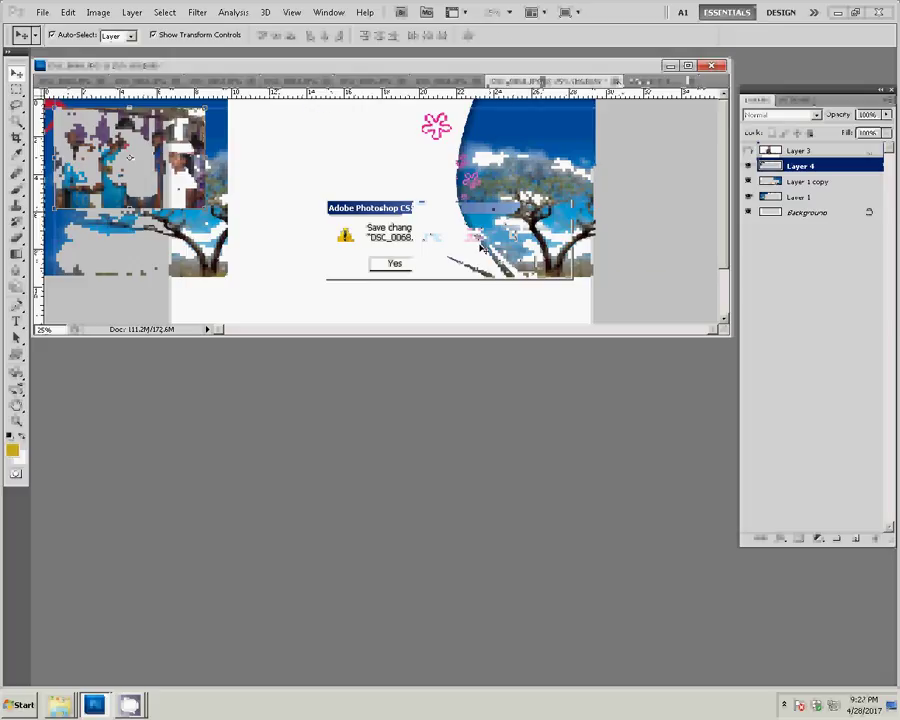
Paste the resized photo as Layer 5 and move it to the template's upper right.
{"action": "key", "text": "z"}
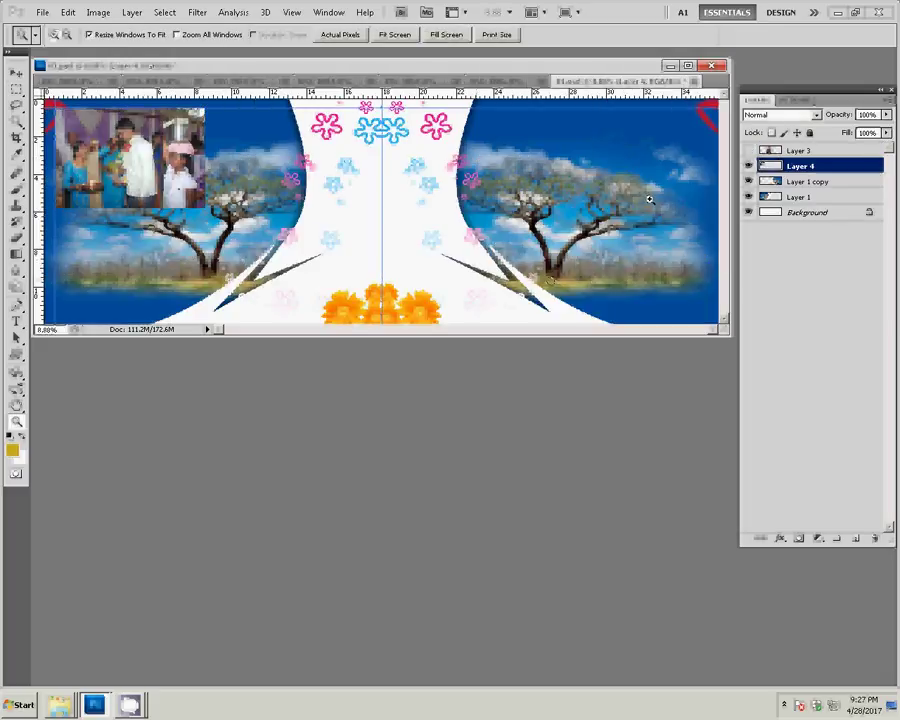
{"action": "left_click", "coordinate": [67, 12]}
{"action": "mouse_move", "coordinate": [92, 135]}
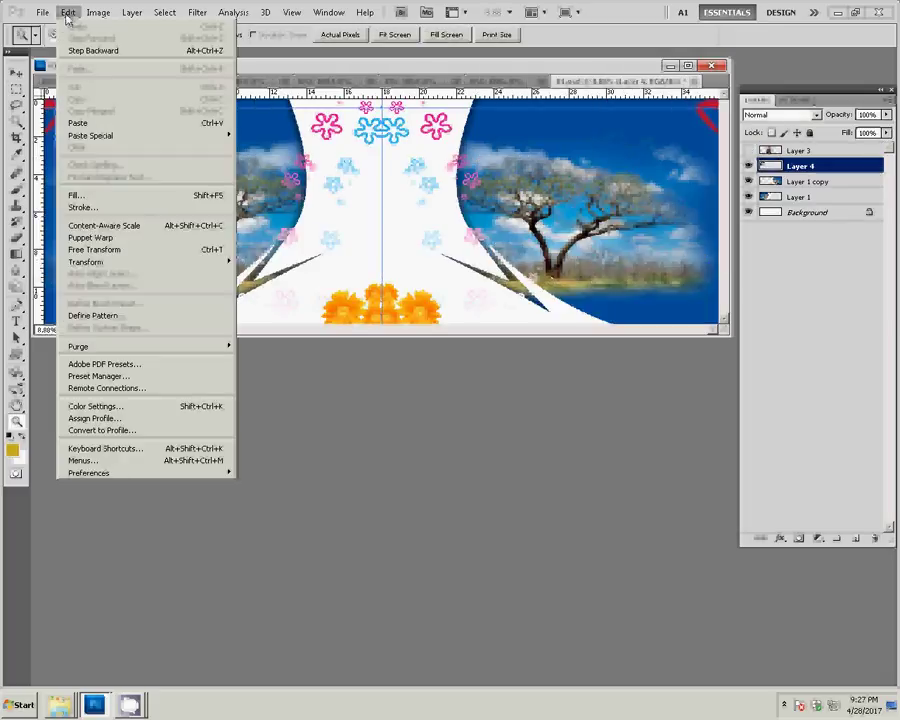
{"action": "left_click", "coordinate": [84, 124]}
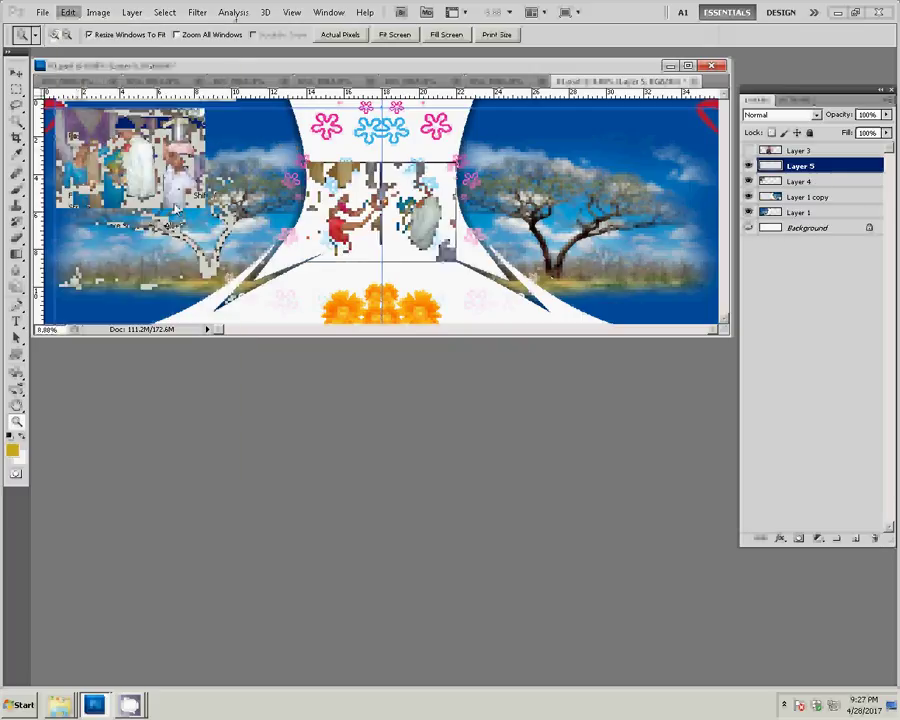
{"action": "key", "text": "v"}
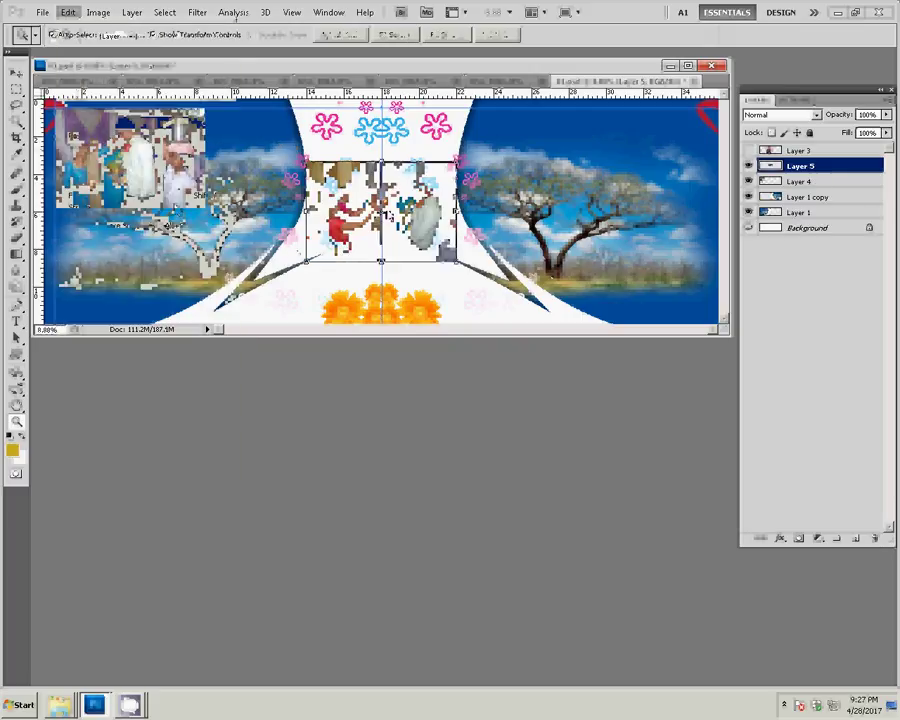
{"action": "left_click_drag", "start_coordinate": [417, 195], "coordinate": [672, 150]}
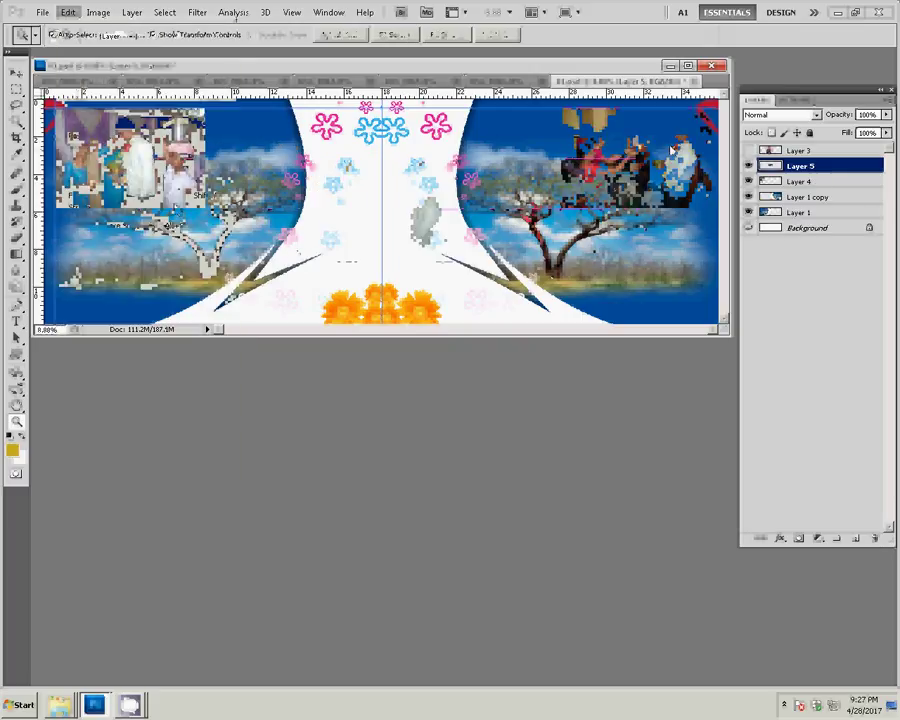
Move Layer 4 so the first photo sits beside Layer 5.
{"action": "left_click", "coordinate": [128, 157]}
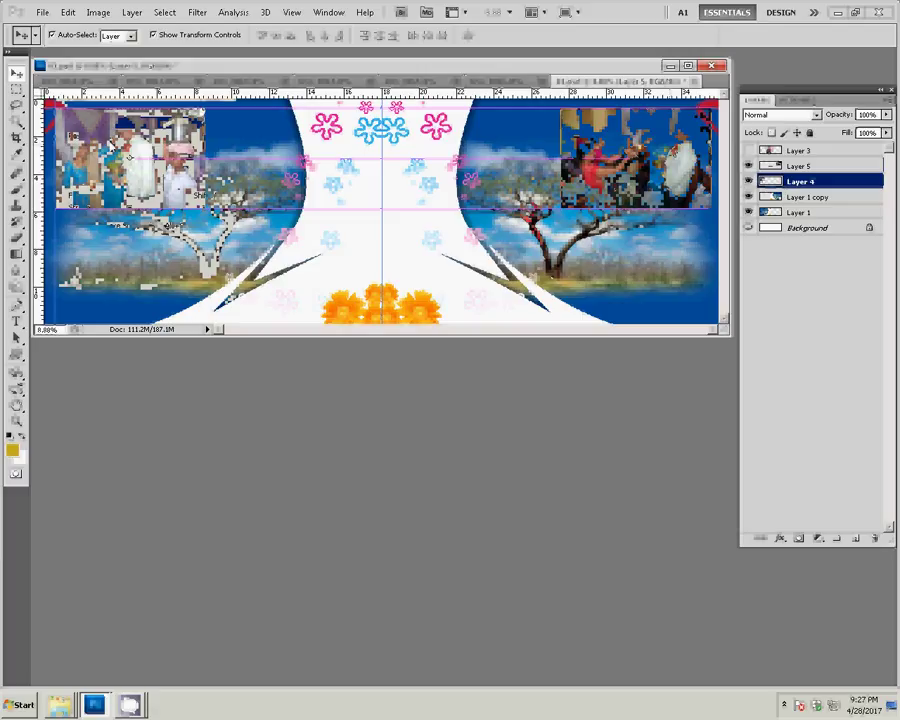
{"action": "left_click_drag", "start_coordinate": [128, 157], "coordinate": [458, 150]}
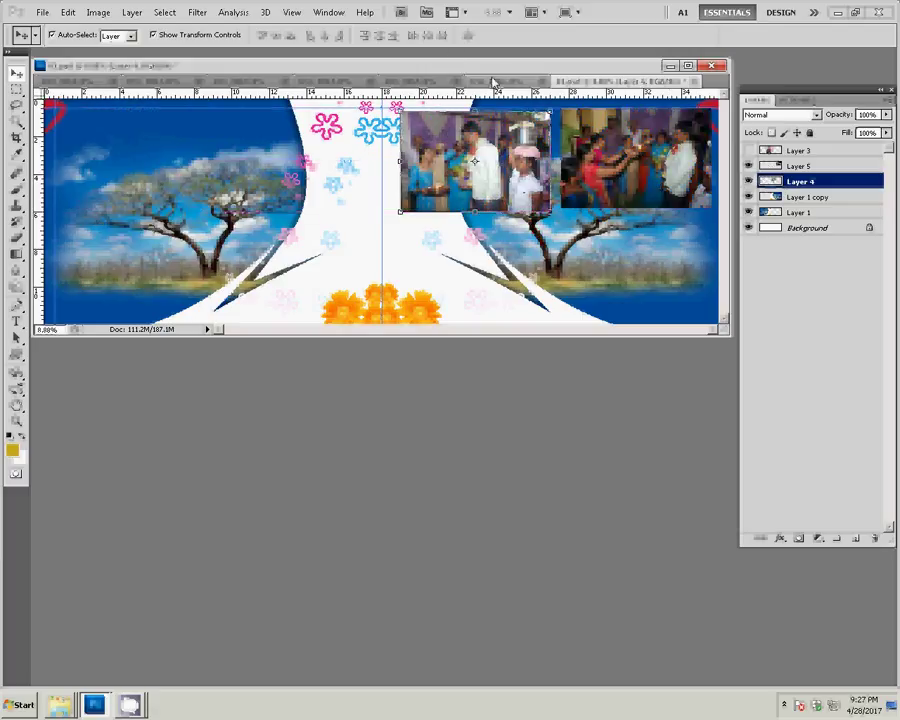
{"action": "left_click", "coordinate": [494, 81]}
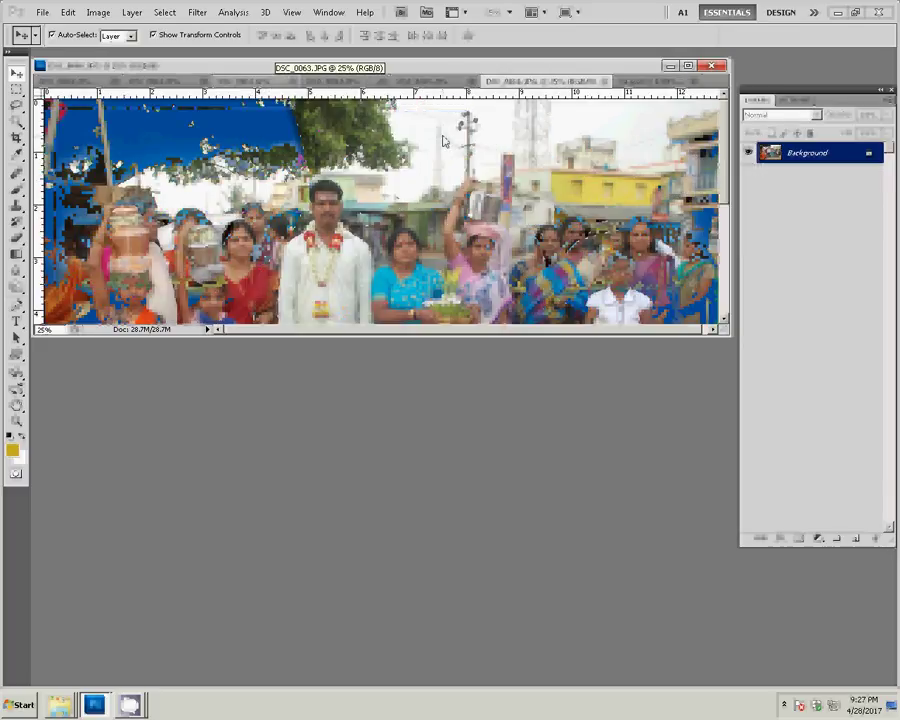
Resize the third event photo to 8 inches wide.
{"action": "key", "text": "ctrl+alt+i"}
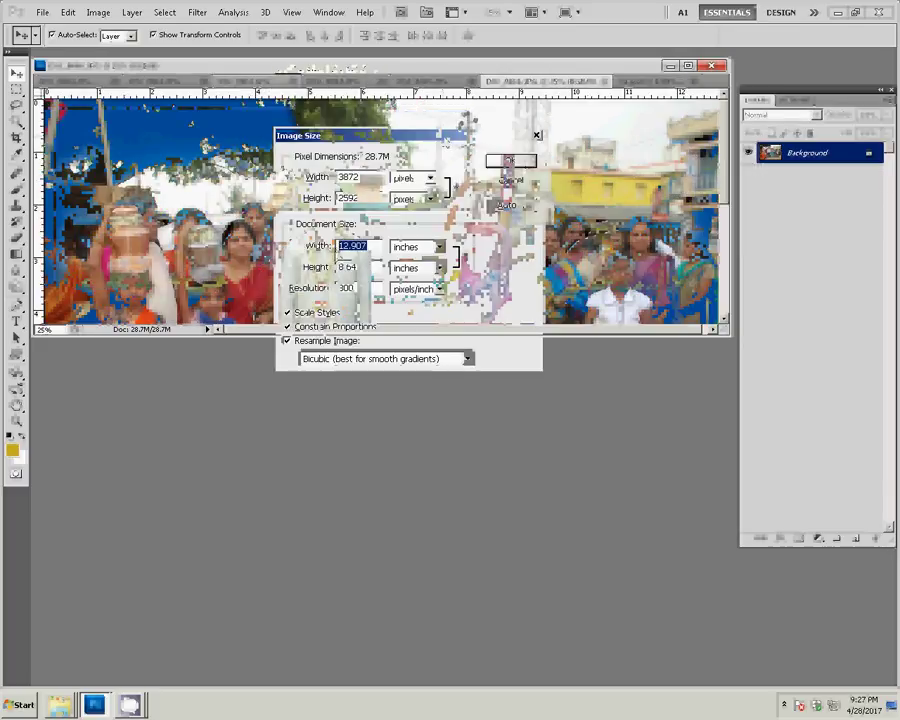
{"action": "type", "text": "8"}
{"action": "left_click", "coordinate": [508, 160]}
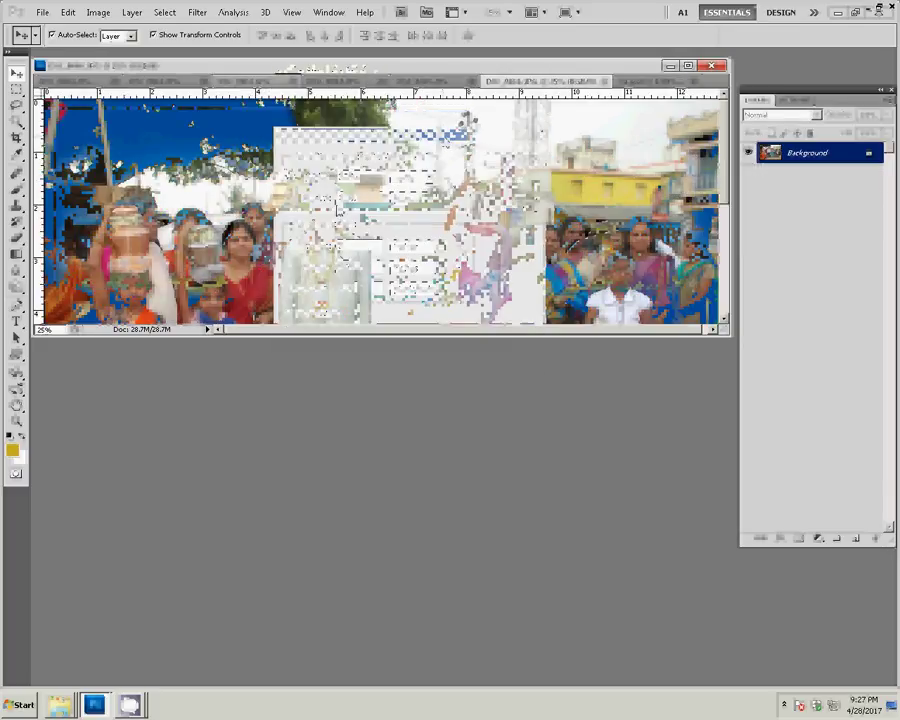
Cut the resized photo and close its document without saving.
{"action": "left_click", "coordinate": [68, 12]}
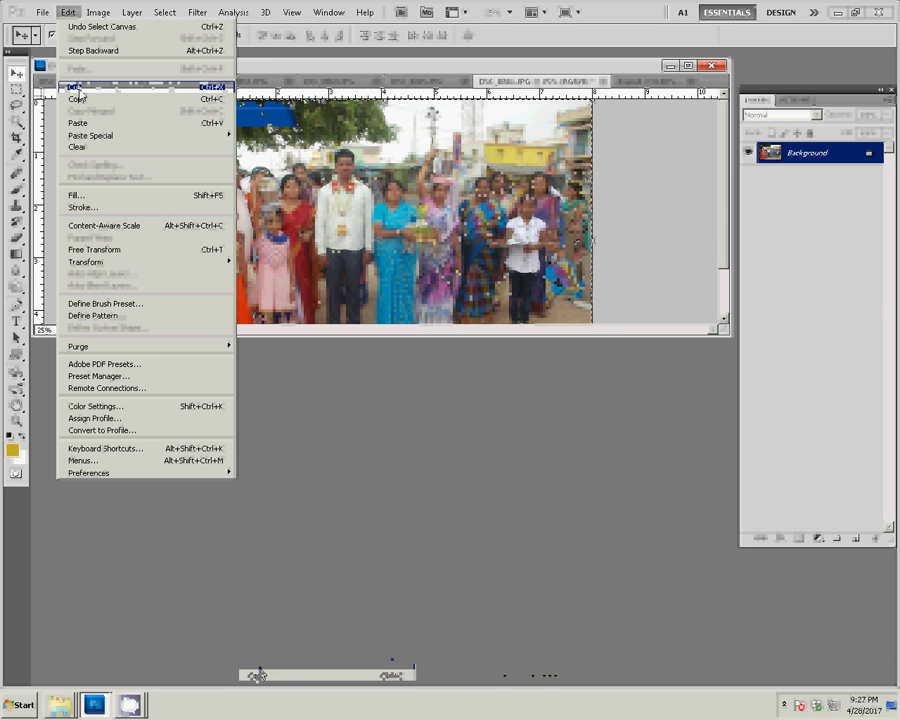
{"action": "left_click", "coordinate": [78, 90]}
{"action": "key", "text": "ctrl+w"}
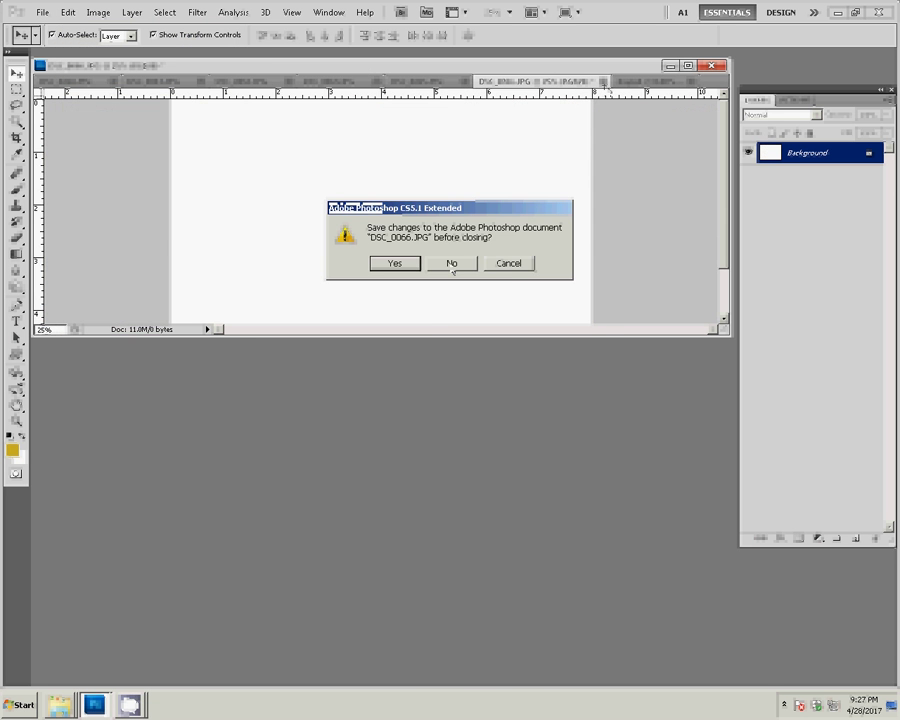
{"action": "left_click", "coordinate": [452, 264]}
{"action": "left_click", "coordinate": [68, 12]}
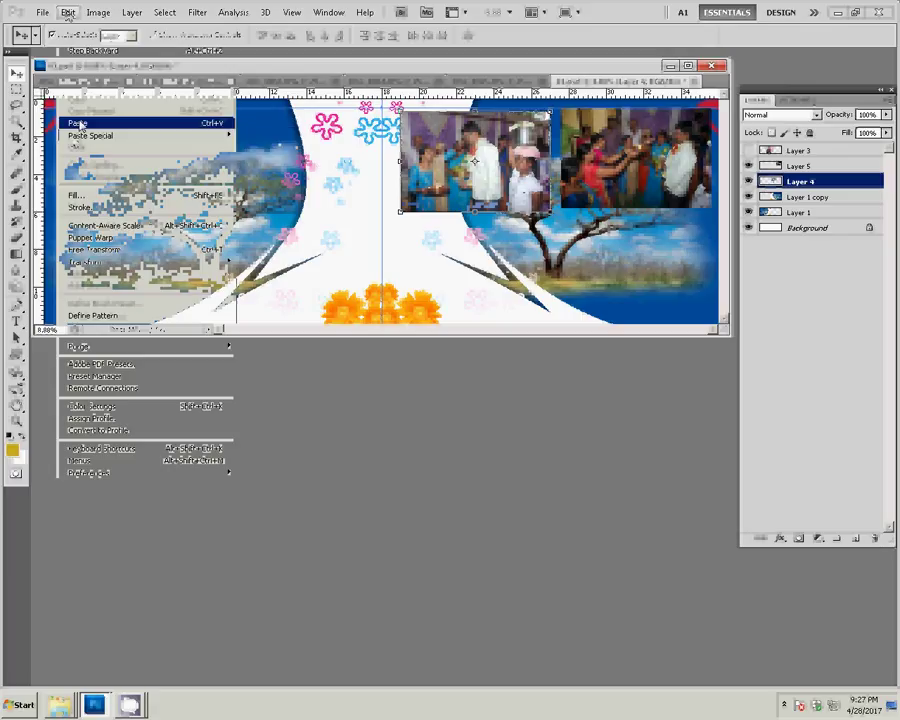
Paste the third photo as Layer 6 in the lower-right slot and enlarge the document window.
{"action": "left_click", "coordinate": [78, 123]}
{"action": "left_click_drag", "start_coordinate": [335, 209], "coordinate": [590, 270]}
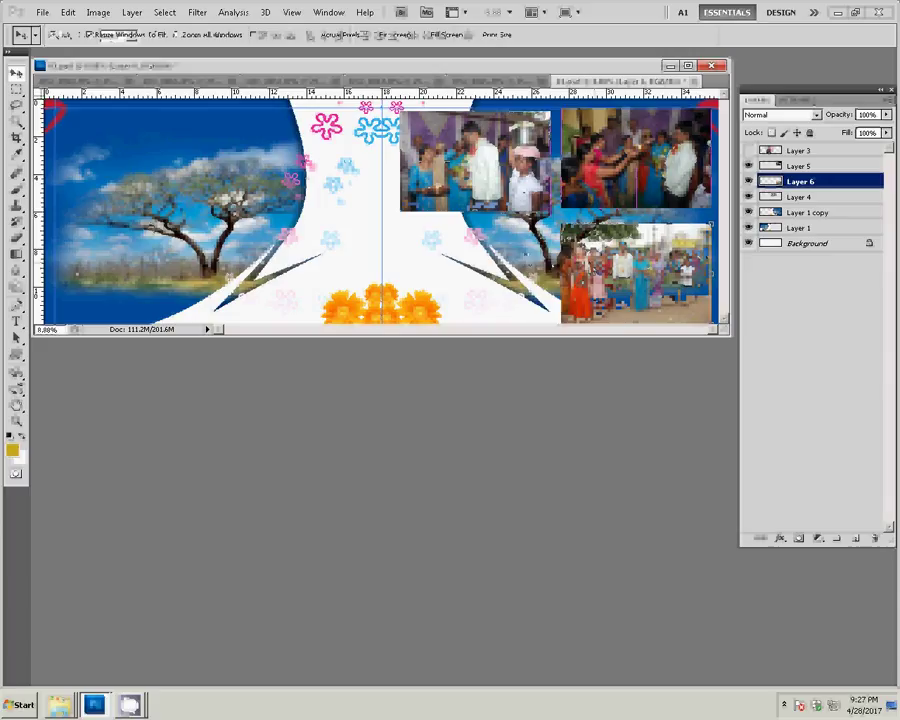
{"action": "key", "text": "z"}
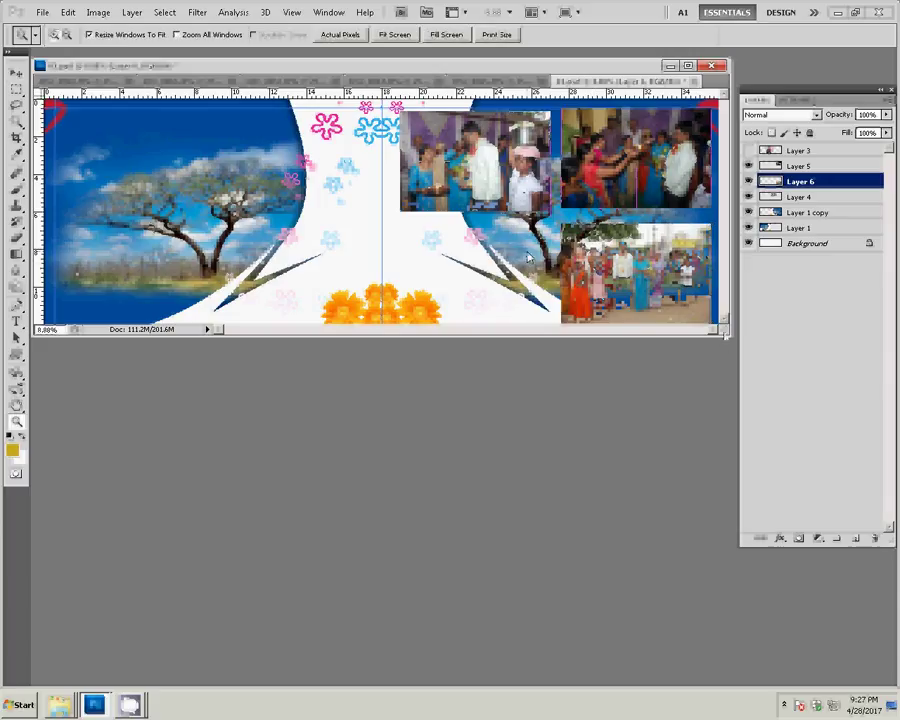
{"action": "left_click_drag", "start_coordinate": [726, 334], "coordinate": [733, 408]}
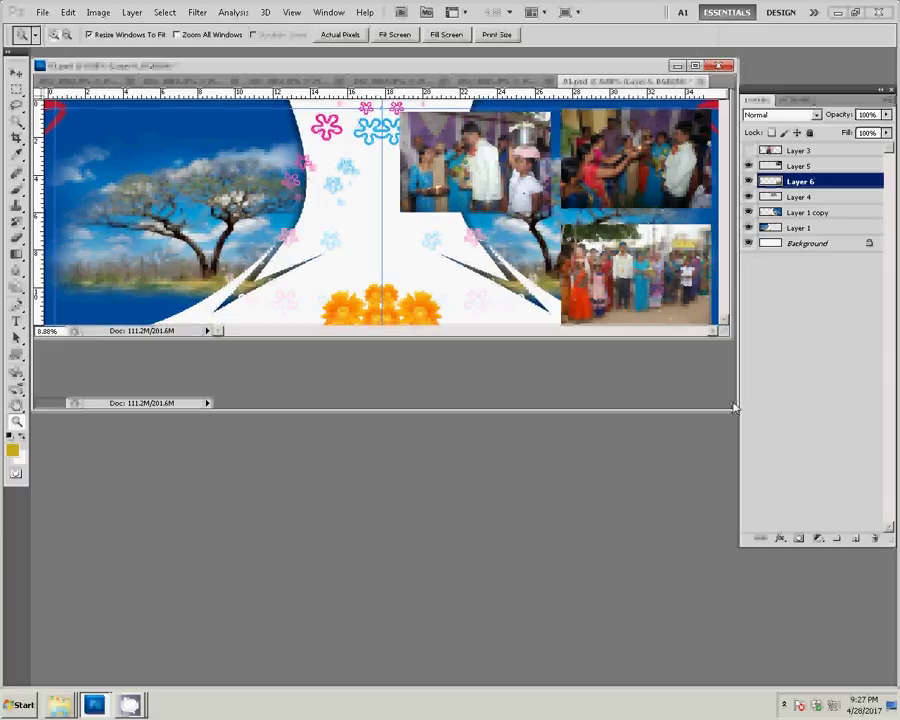
{"action": "key", "text": "v"}
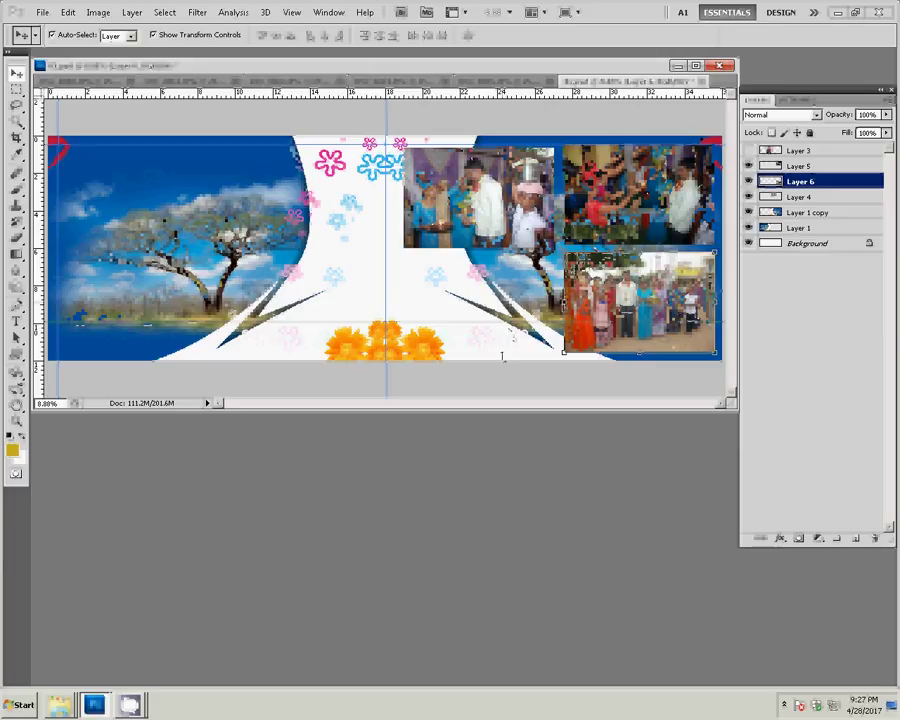
Brighten the DSC_0065 group photo with a recorded action.
{"action": "left_click", "coordinate": [487, 80]}
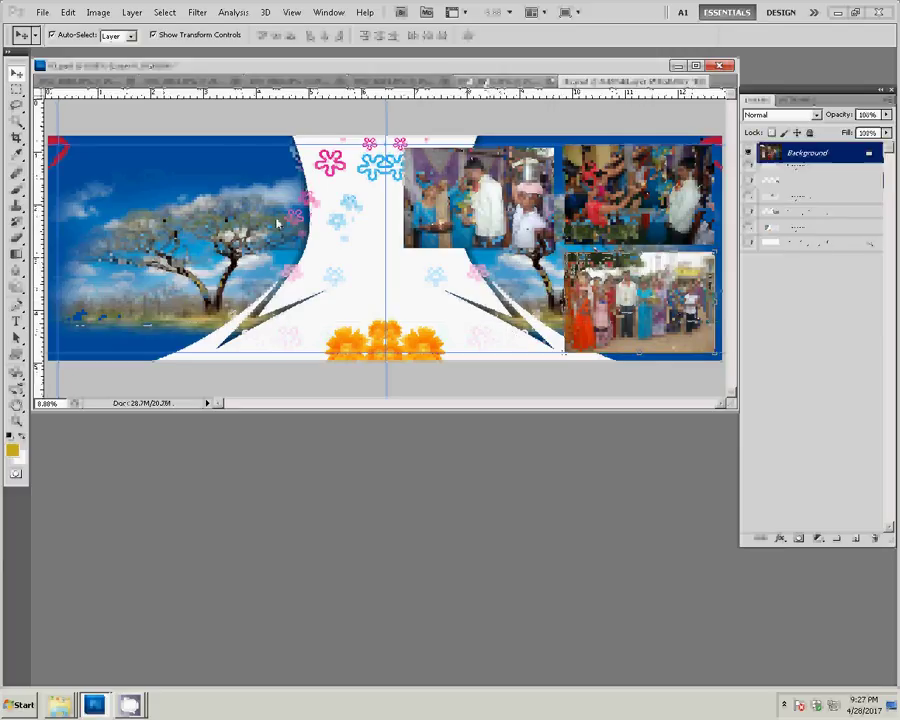
{"action": "left_click", "coordinate": [795, 100]}
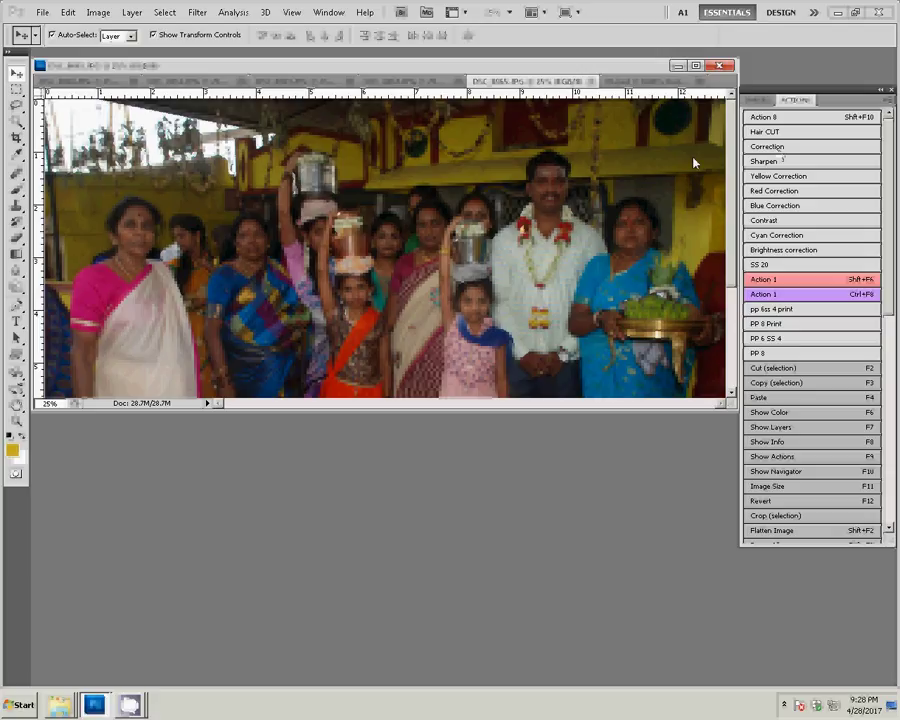
{"action": "key", "text": "ctrl+shift+l"}
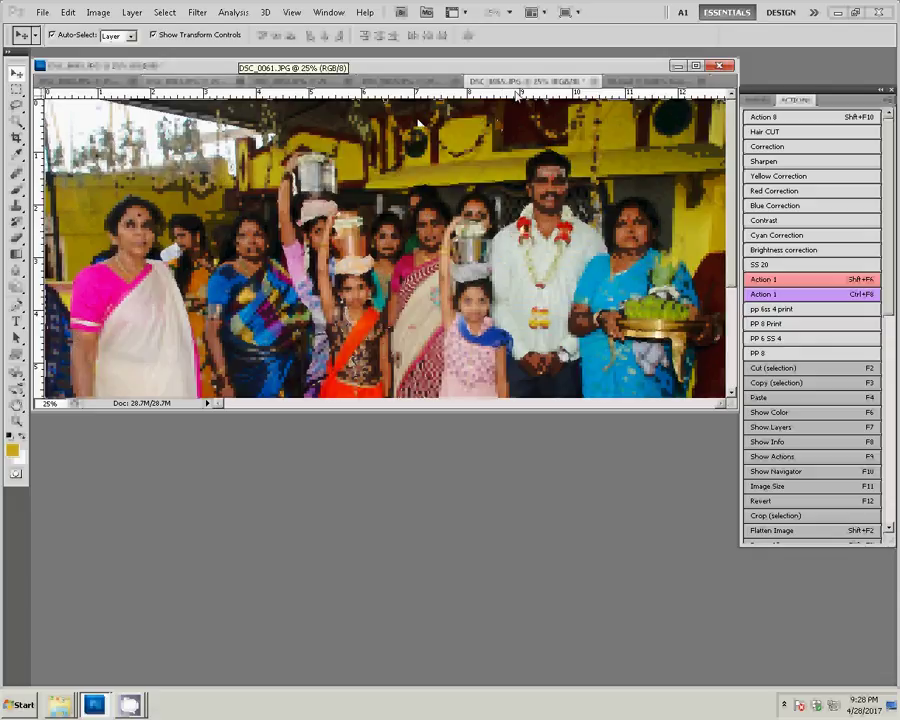
Resize the group photo to 8 inches wide.
{"action": "left_click", "coordinate": [98, 12]}
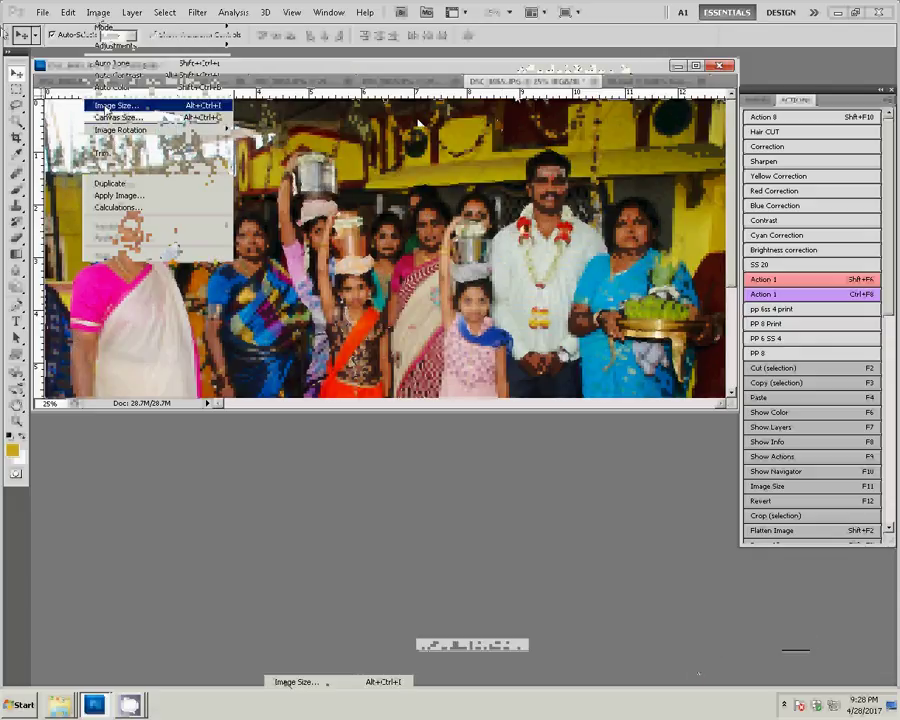
{"action": "left_click", "coordinate": [125, 104]}
{"action": "double_click", "coordinate": [366, 246]}
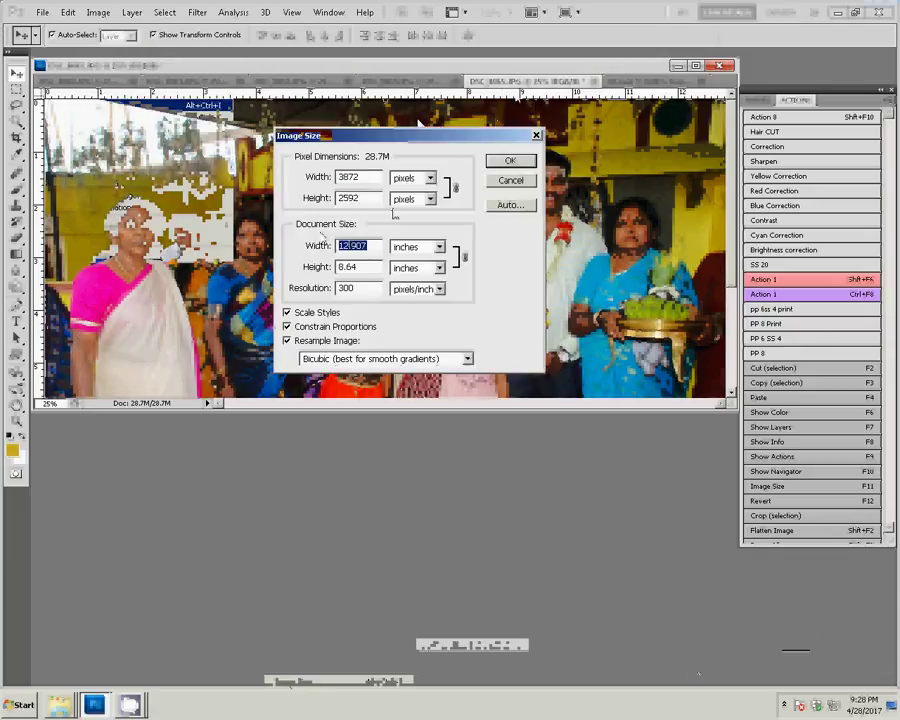
{"action": "type", "text": "8"}
{"action": "left_click", "coordinate": [510, 161]}
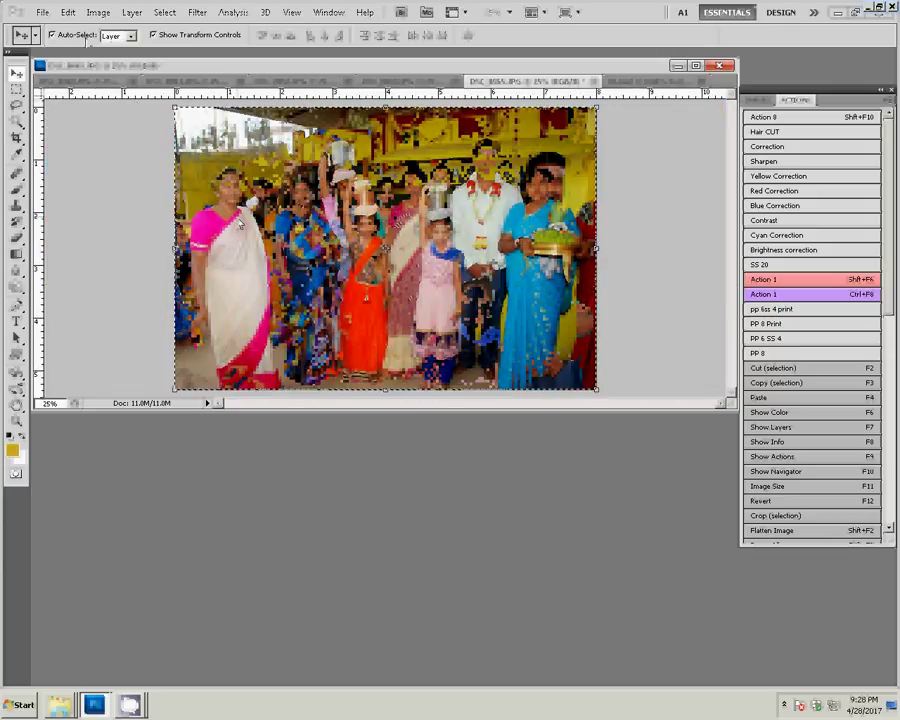
Cut the photo, close it unsaved, and paste it into the spread's lower-middle slot.
{"action": "left_click", "coordinate": [68, 12]}
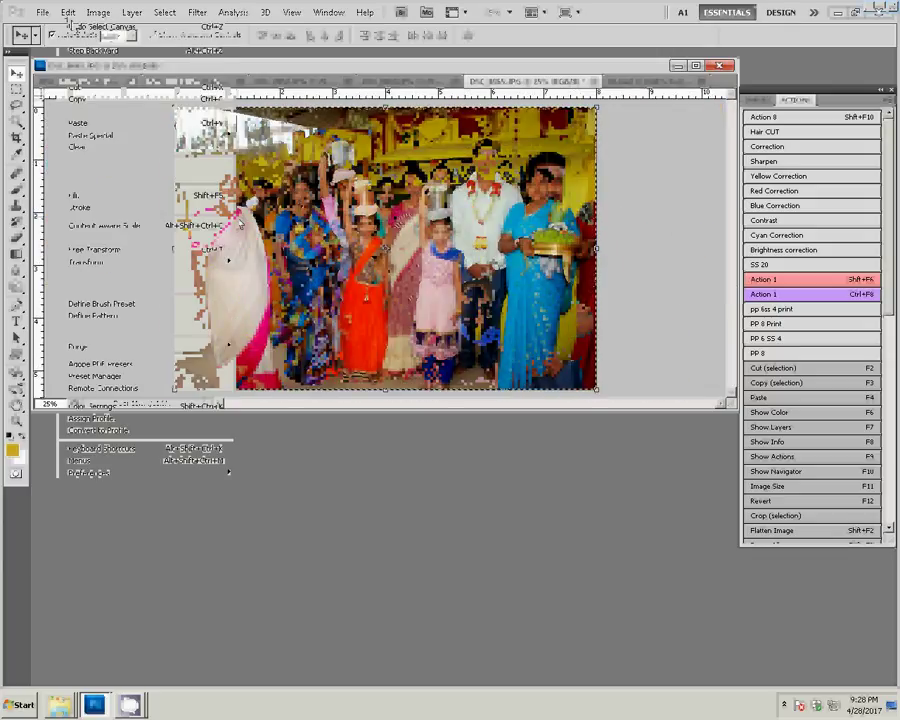
{"action": "left_click", "coordinate": [80, 88]}
{"action": "key", "text": "ctrl+w"}
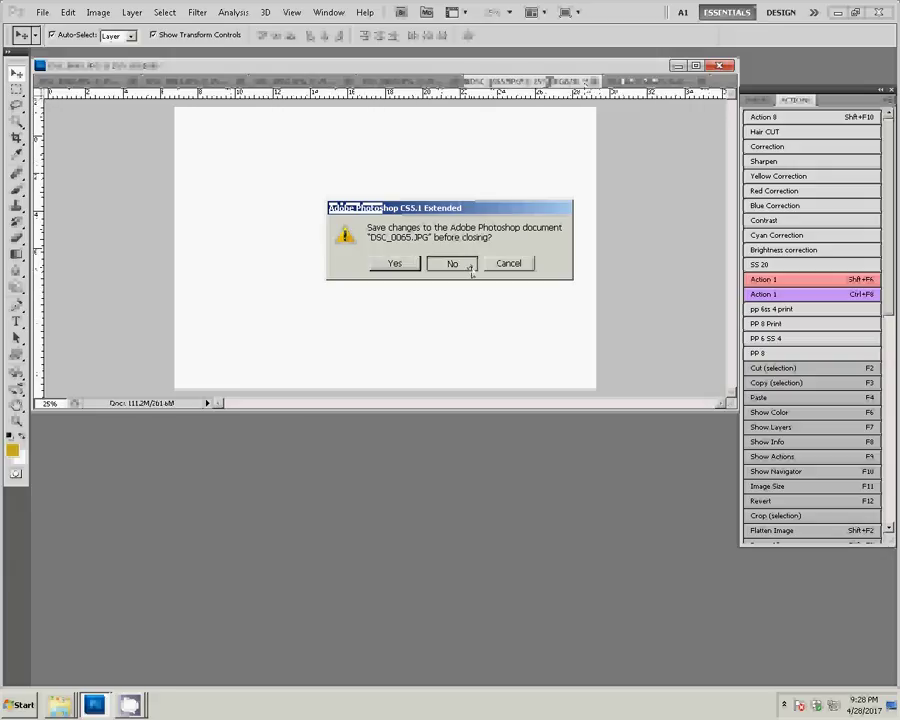
{"action": "left_click", "coordinate": [467, 267]}
{"action": "left_click", "coordinate": [68, 12]}
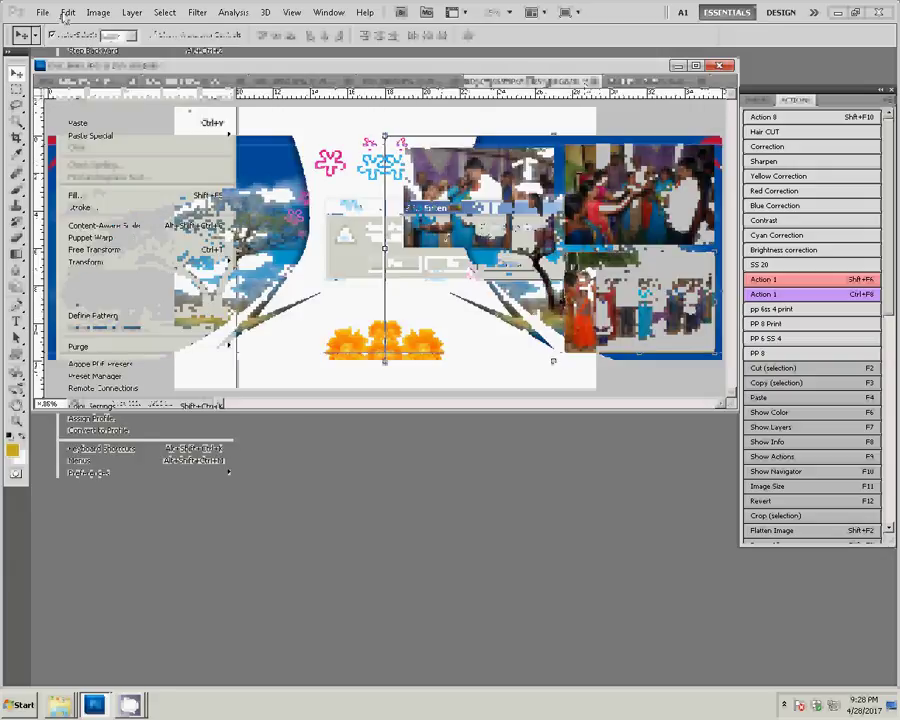
{"action": "left_click", "coordinate": [80, 124]}
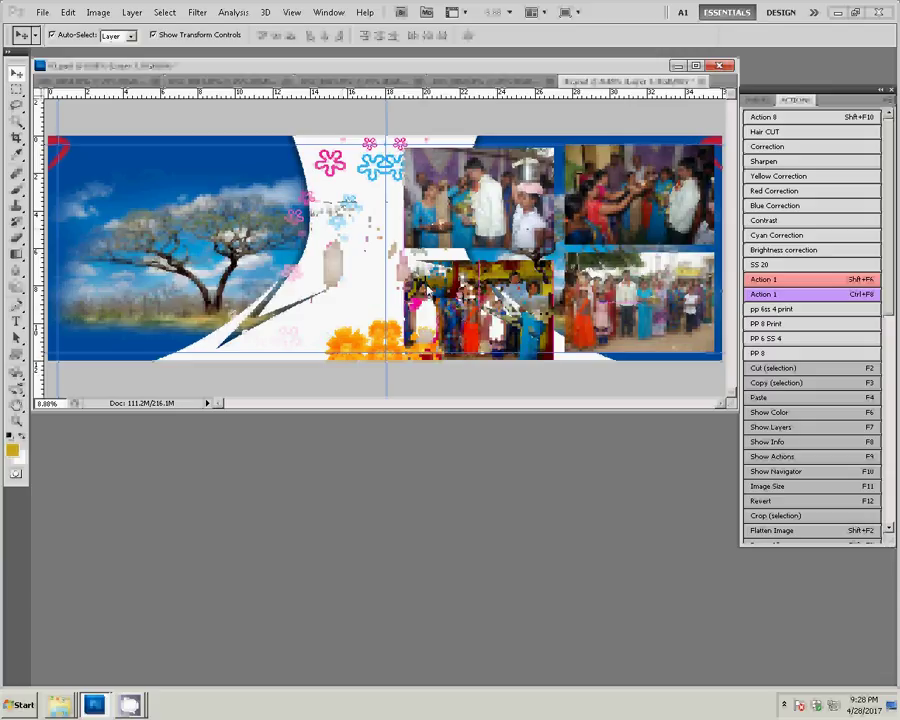
{"action": "left_click_drag", "start_coordinate": [428, 289], "coordinate": [417, 286]}
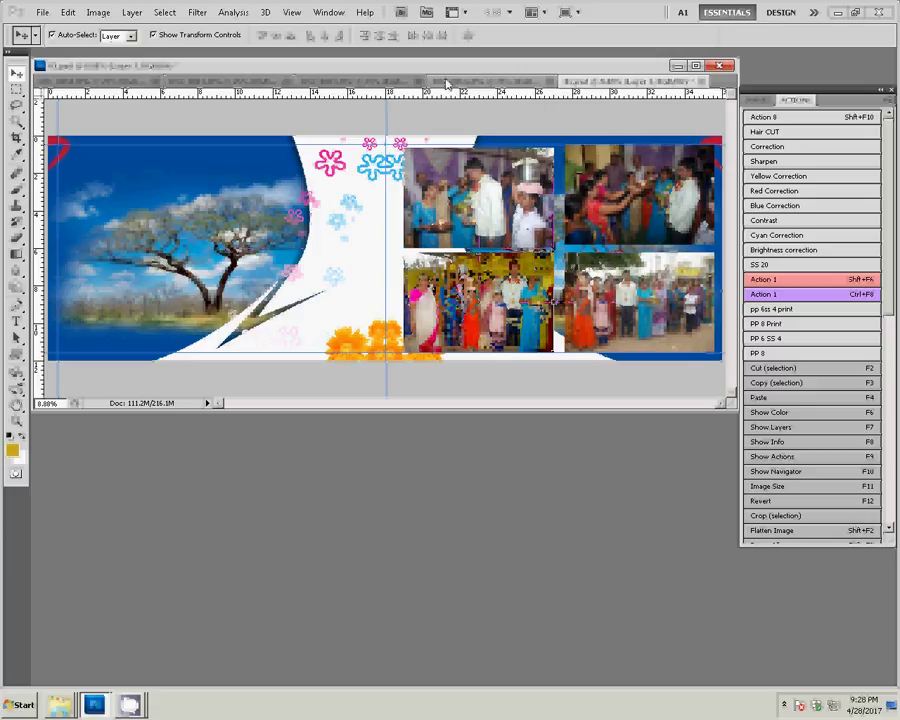
Colour-correct DSC_0064 with the Correction action and resize it to 8 inches wide.
{"action": "left_click", "coordinate": [447, 83]}
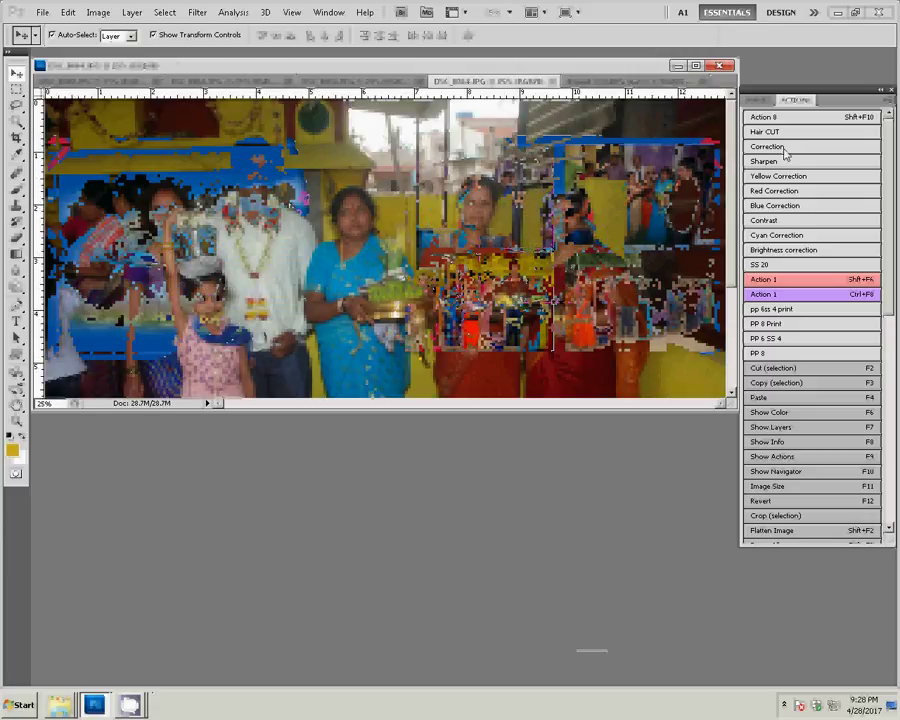
{"action": "left_click", "coordinate": [826, 145]}
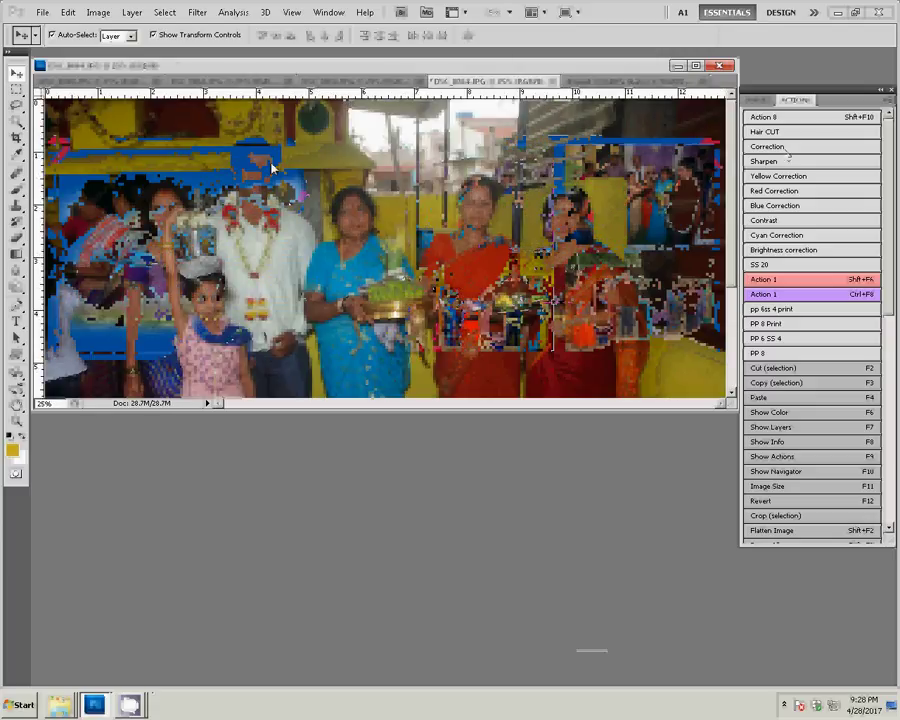
{"action": "left_click", "coordinate": [98, 12]}
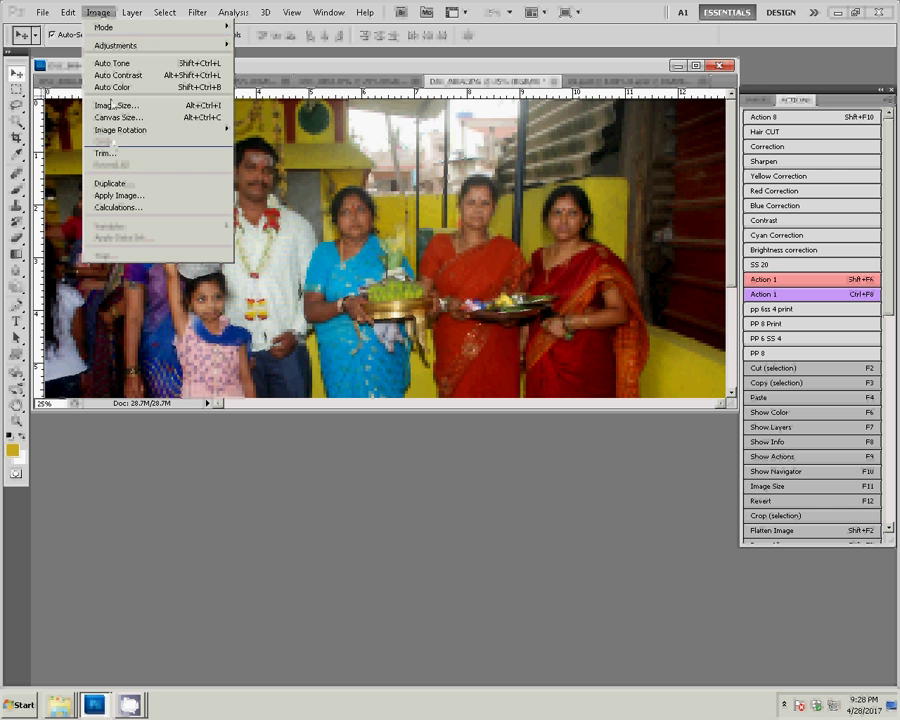
{"action": "left_click", "coordinate": [110, 104]}
{"action": "left_click", "coordinate": [300, 245]}
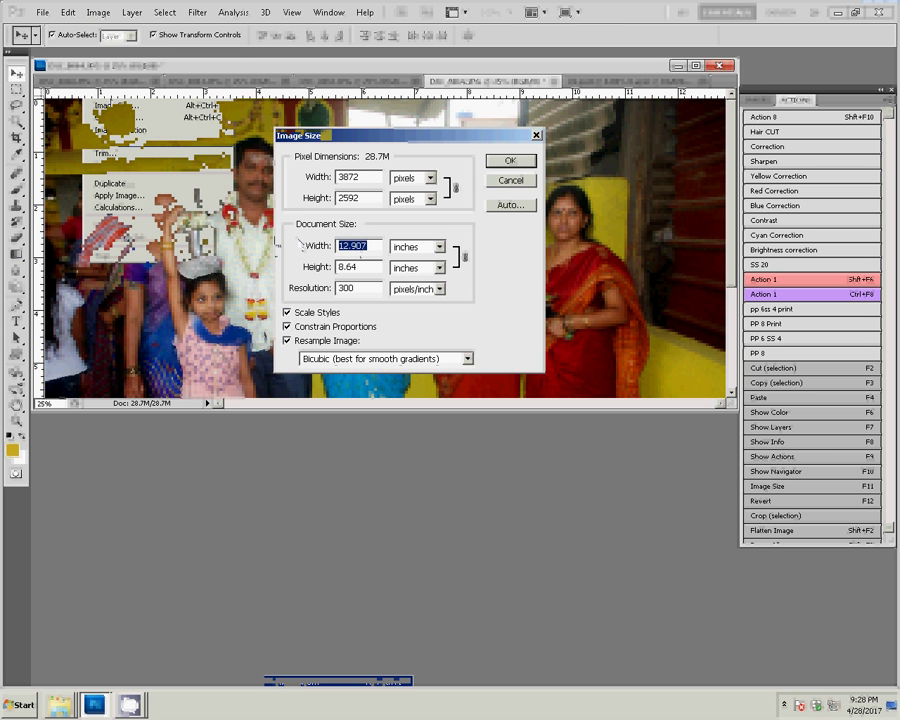
{"action": "type", "text": "8"}
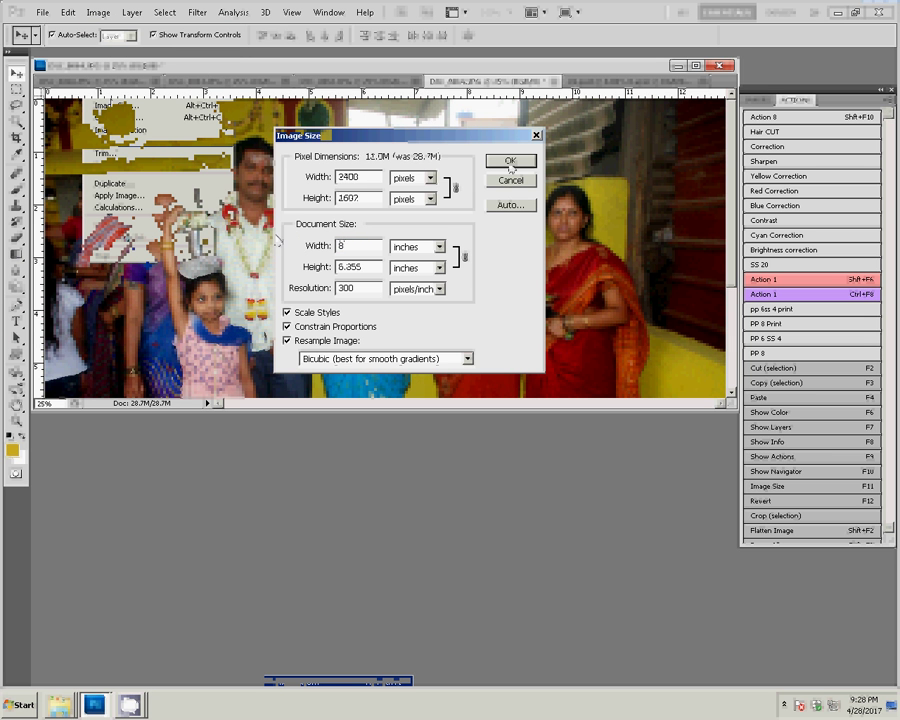
{"action": "left_click", "coordinate": [510, 160]}
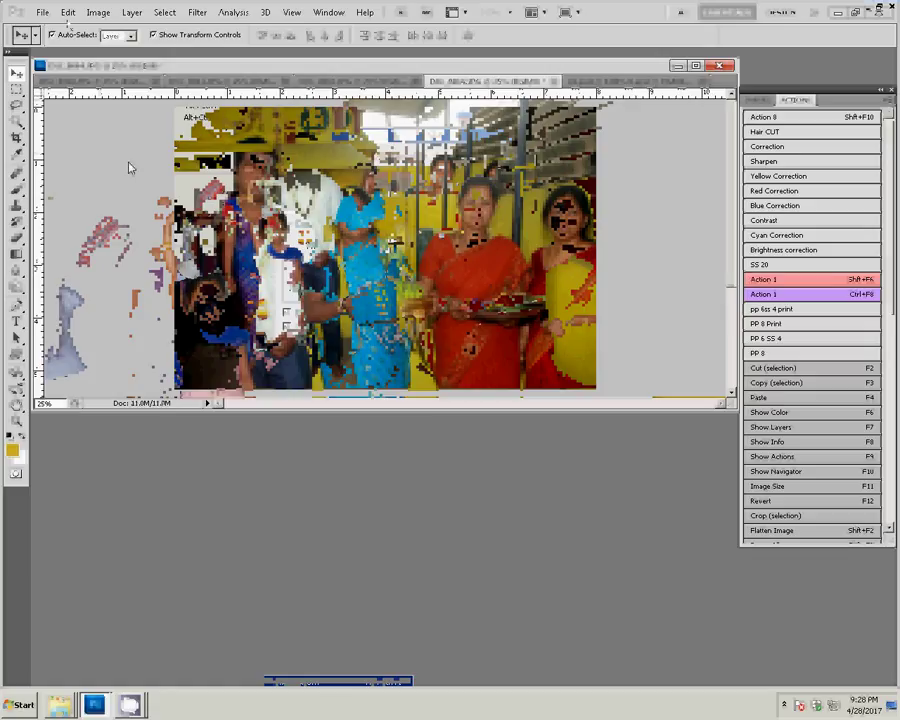
Copy the photo, close it unsaved, and paste it onto the spread's left side.
{"action": "left_click", "coordinate": [68, 12]}
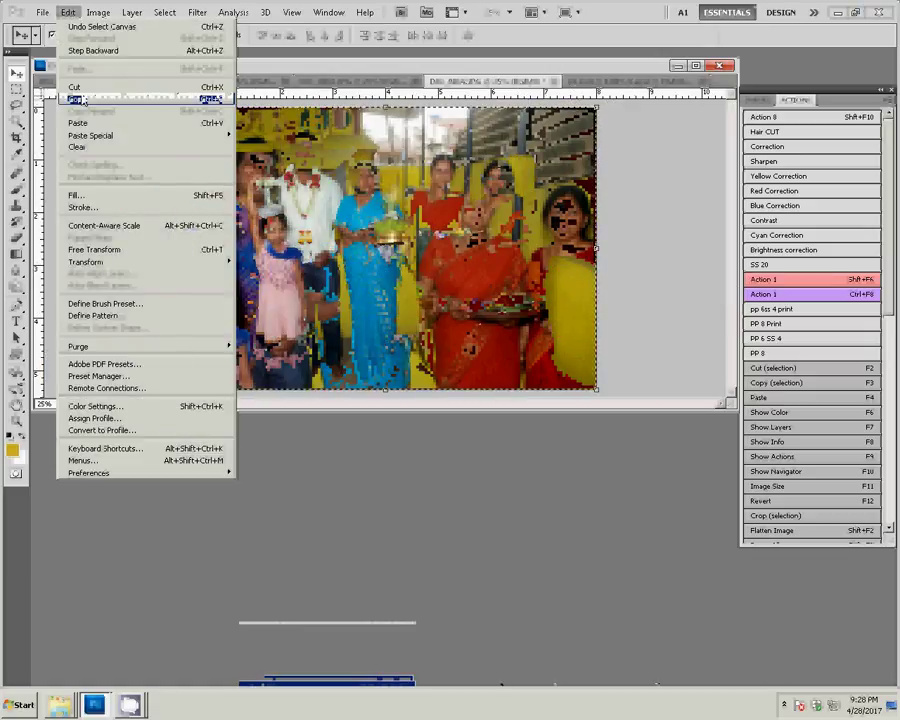
{"action": "left_click", "coordinate": [84, 101]}
{"action": "key", "text": "ctrl+w"}
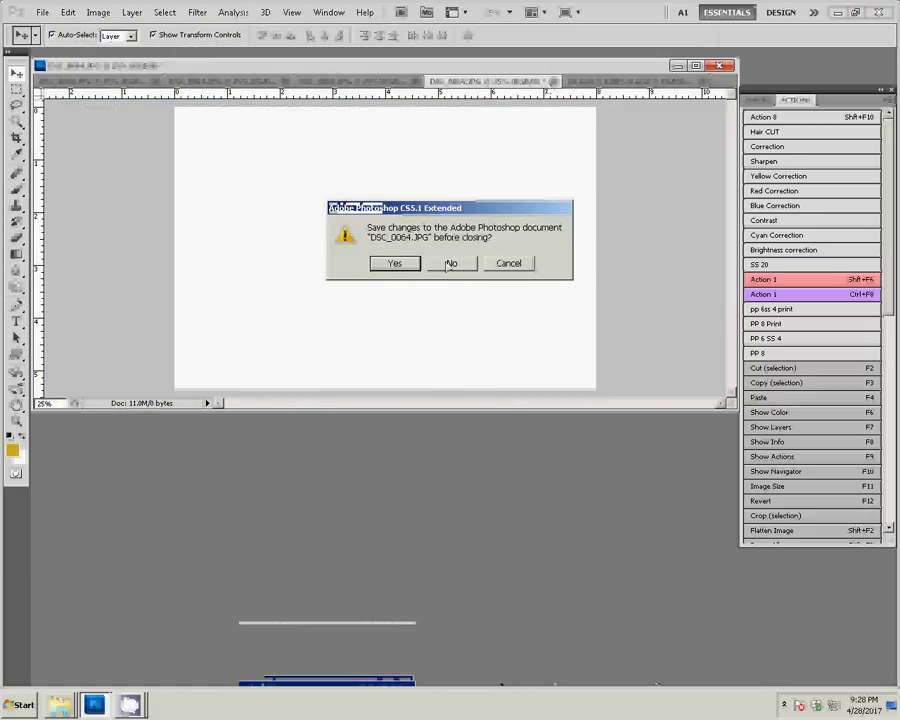
{"action": "left_click", "coordinate": [458, 264]}
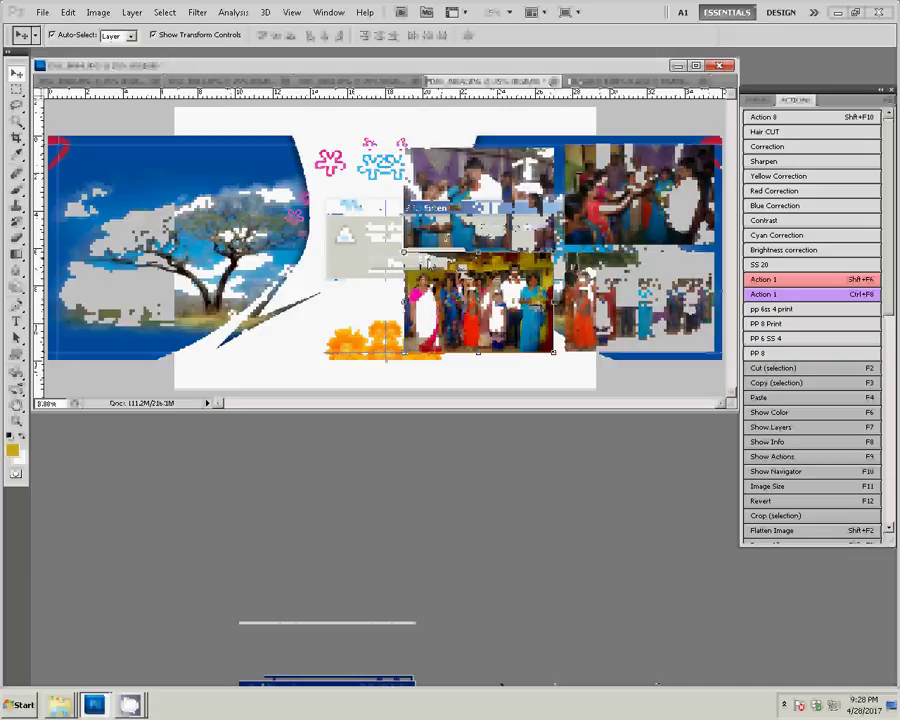
{"action": "left_click", "coordinate": [68, 12]}
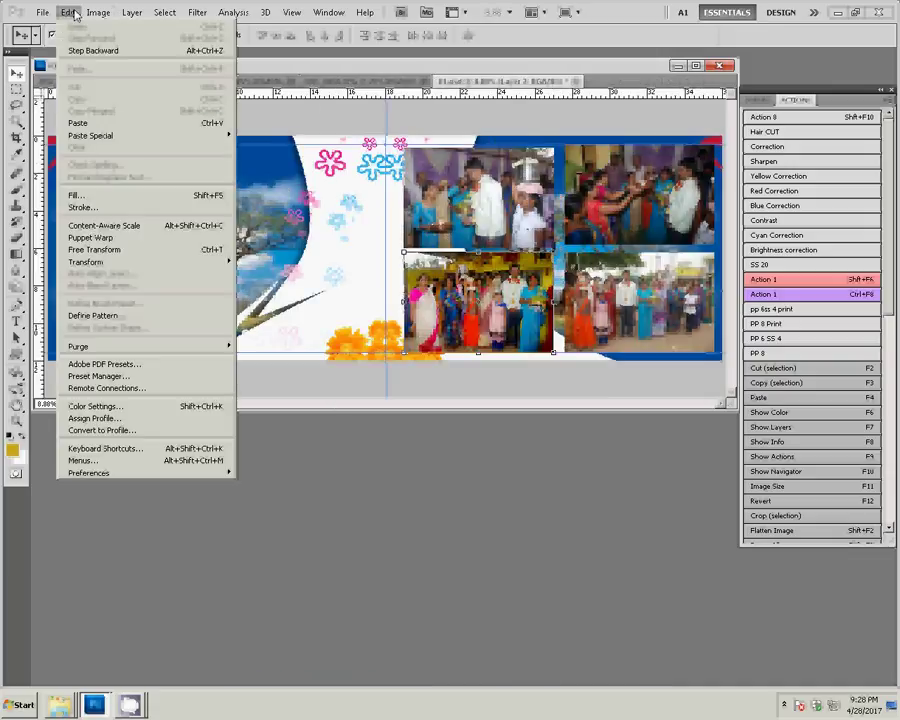
{"action": "left_click", "coordinate": [78, 123]}
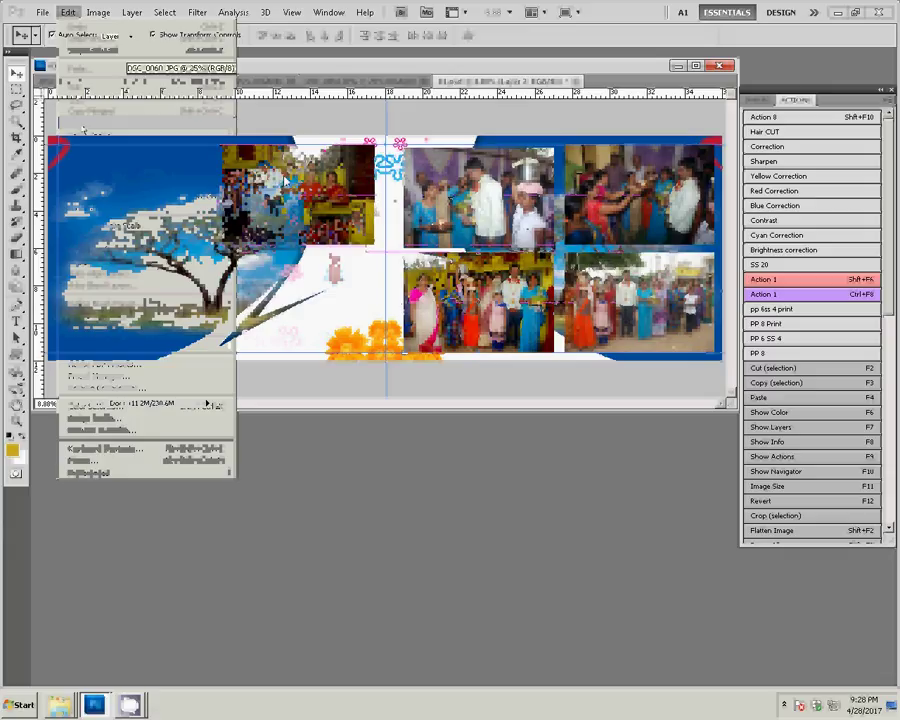
{"action": "left_click_drag", "start_coordinate": [283, 181], "coordinate": [405, 70]}
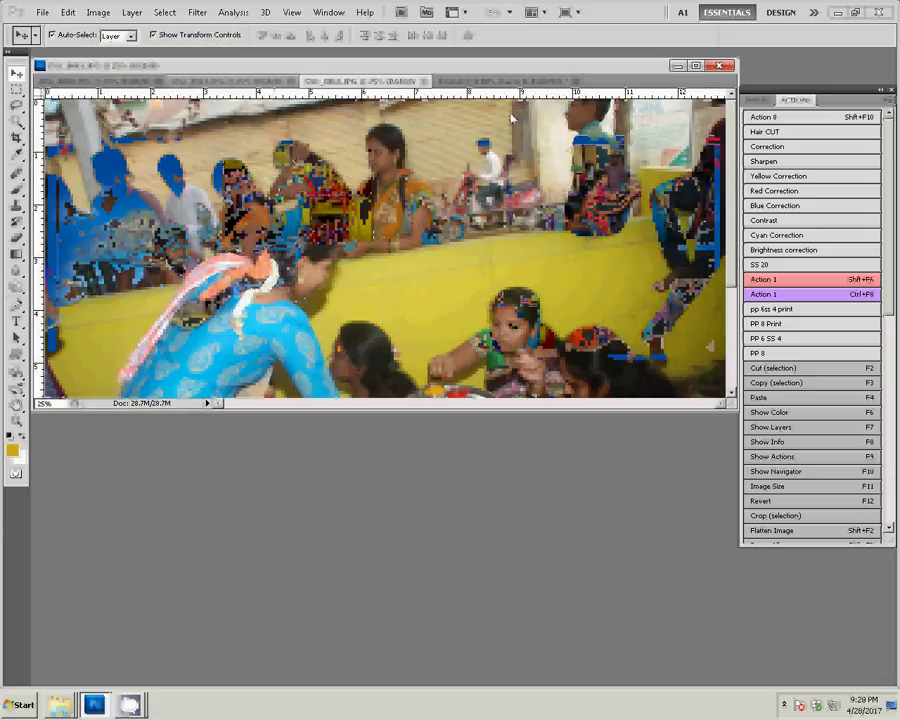
Resize the DSC_0063 party photo to 8 inches wide.
{"action": "left_click", "coordinate": [98, 12]}
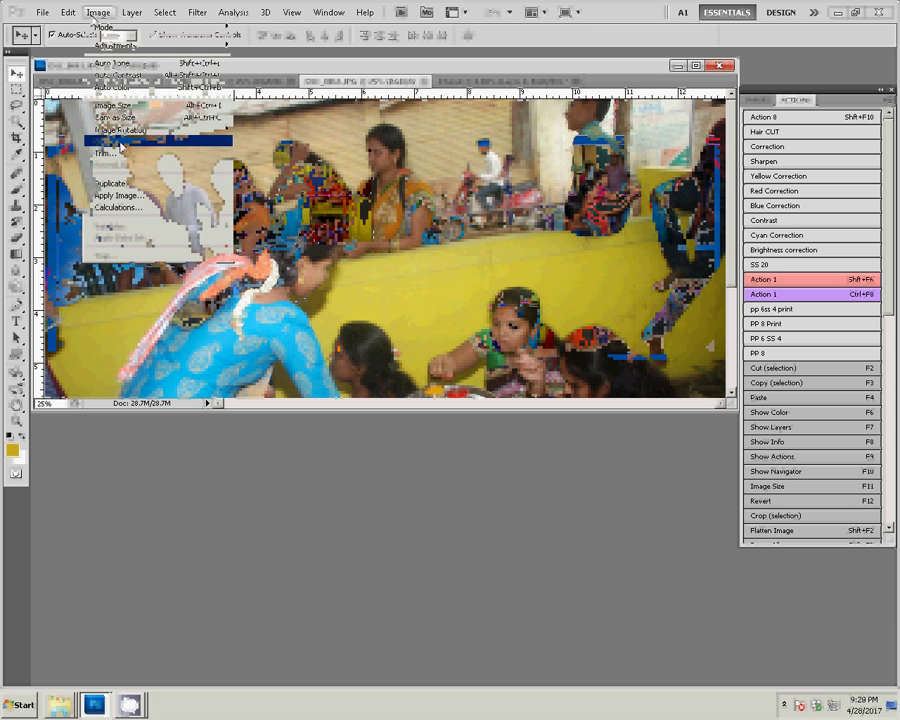
{"action": "left_click", "coordinate": [120, 106]}
{"action": "key", "text": "Tab"}
{"action": "key", "text": "Tab"}
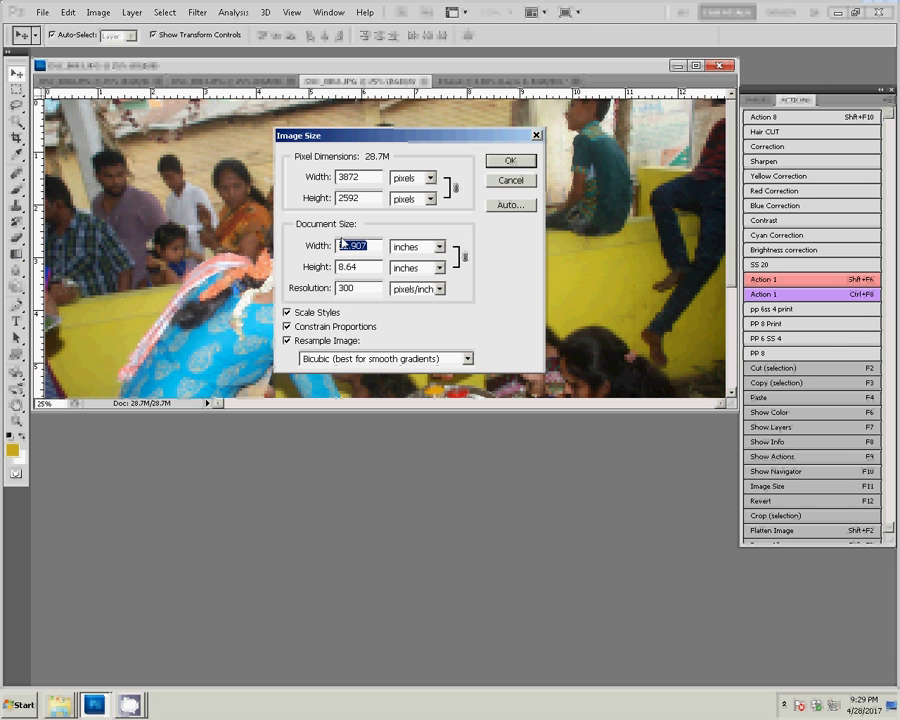
{"action": "type", "text": "8"}
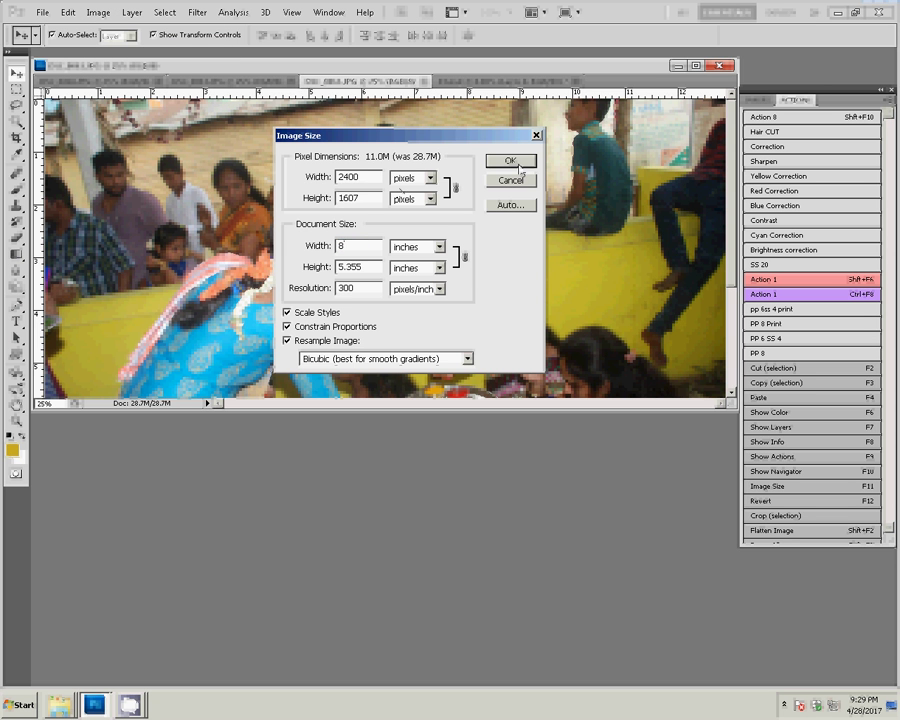
{"action": "left_click", "coordinate": [512, 161]}
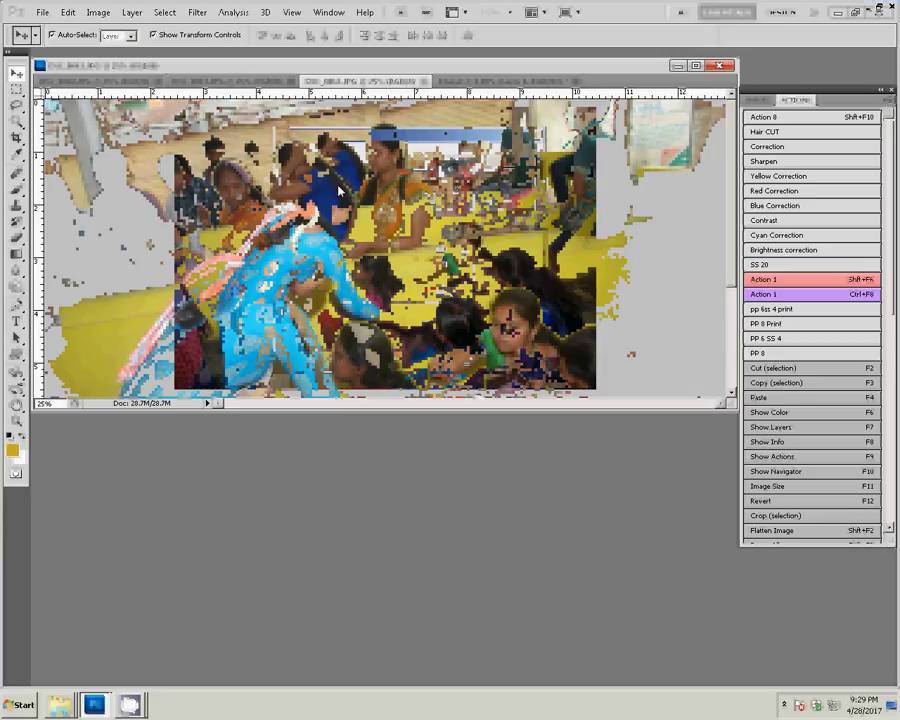
Select all of DSC_0063, cut it, and close the document without saving.
{"action": "key", "text": "ctrl+a"}
{"action": "key", "text": "alt+e"}
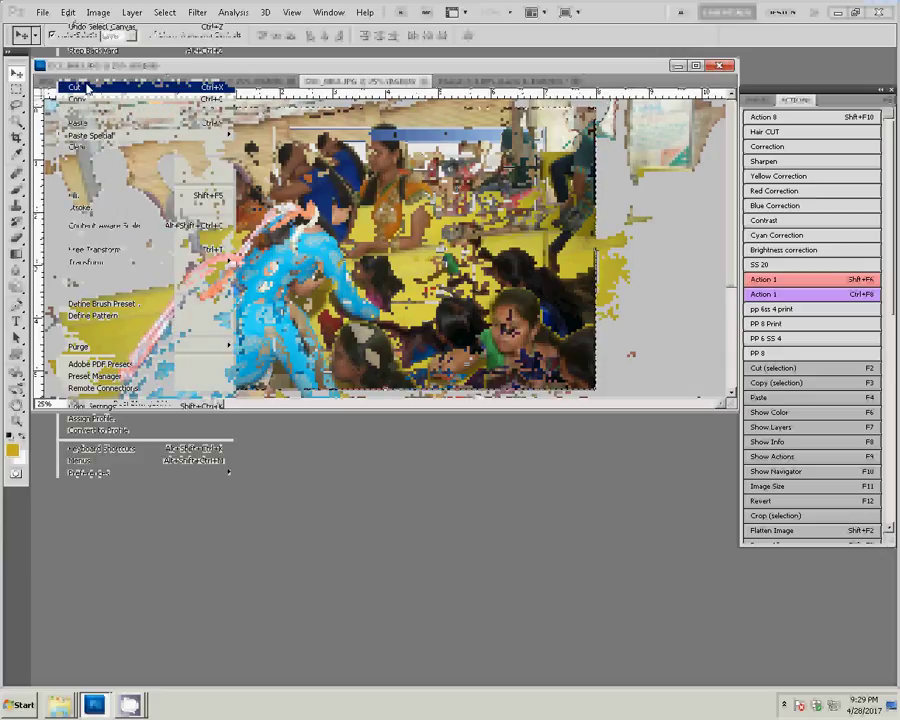
{"action": "left_click", "coordinate": [86, 88]}
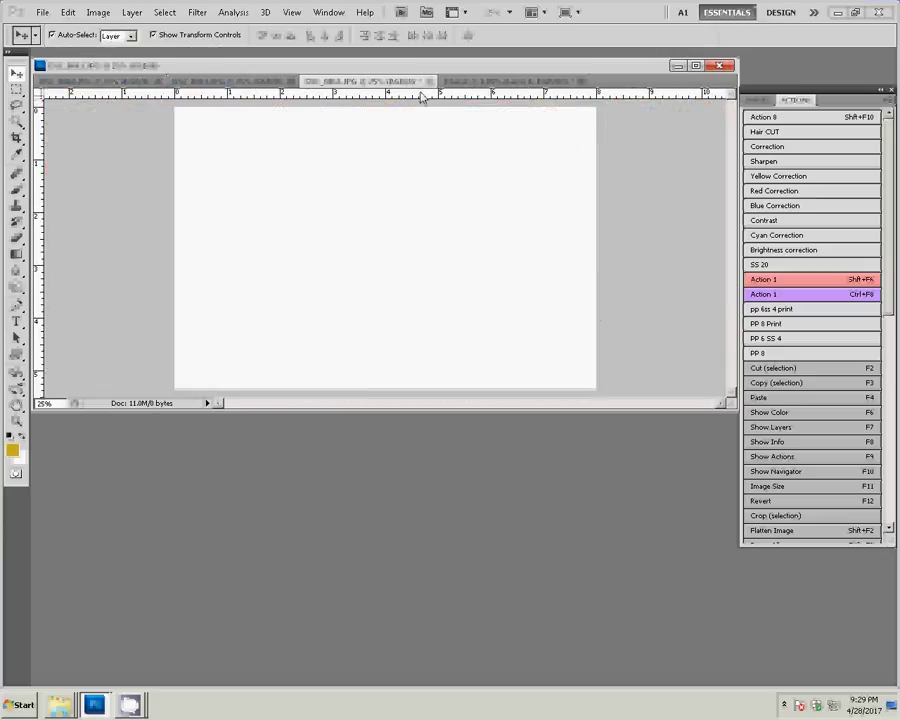
{"action": "left_click", "coordinate": [429, 81]}
{"action": "key", "text": "n"}
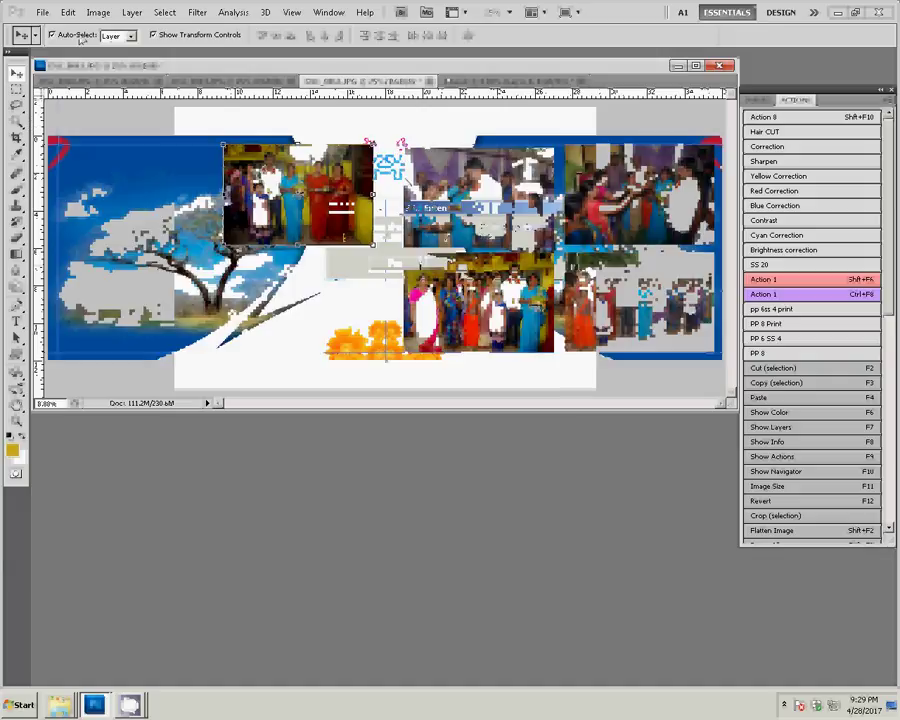
Paste the photo into the collage's lower-left slot and bring up its transform handles.
{"action": "left_click", "coordinate": [67, 12]}
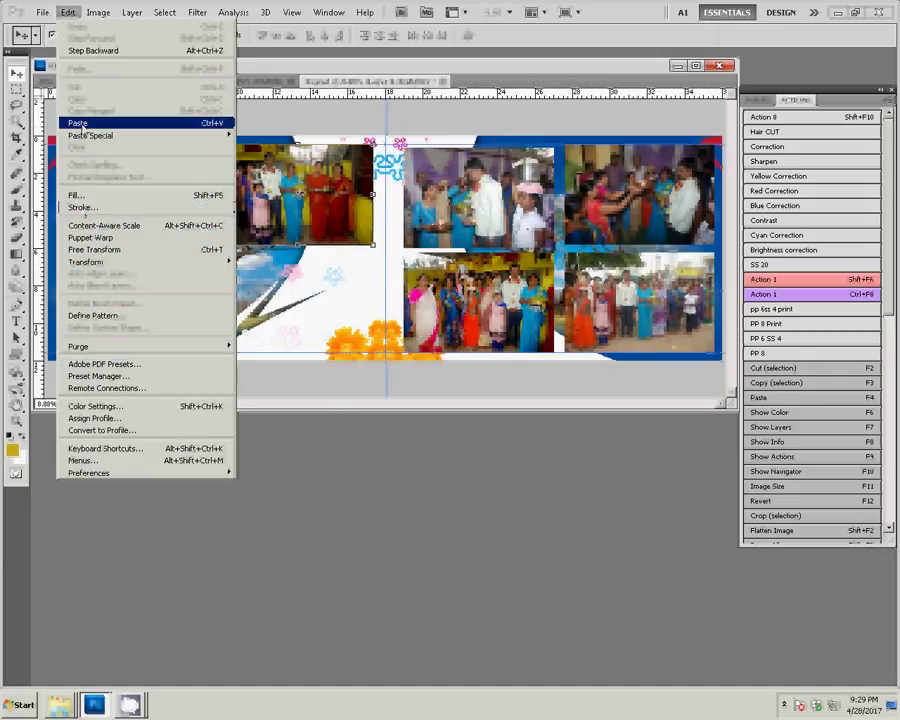
{"action": "left_click", "coordinate": [78, 124]}
{"action": "left_click_drag", "start_coordinate": [433, 222], "coordinate": [312, 275]}
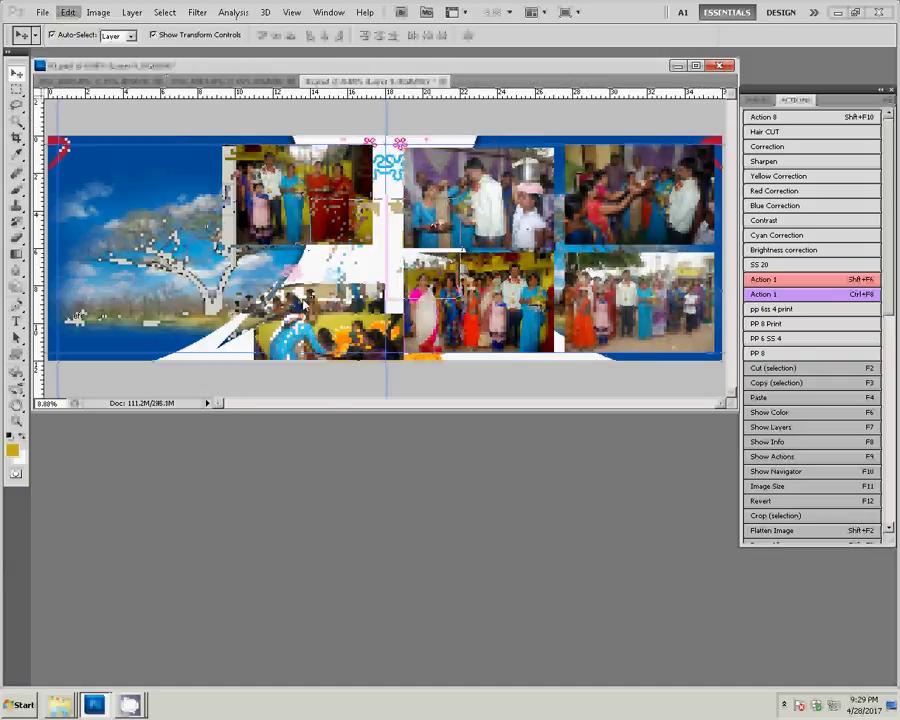
{"action": "key", "text": "ctrl+t"}
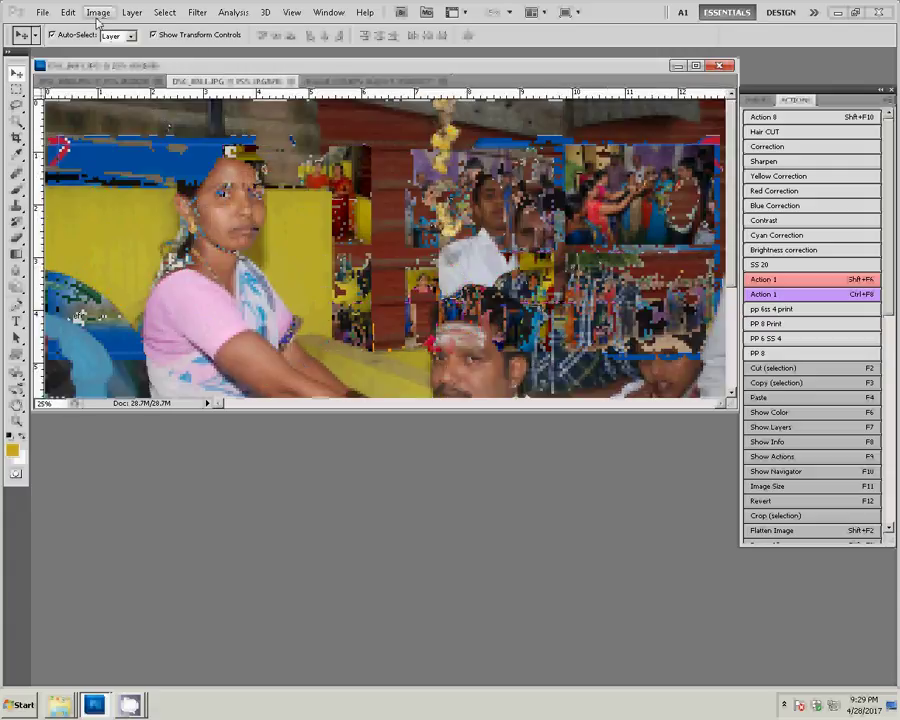
Resize the DSC_0061 photo to 8 inches wide.
{"action": "left_click", "coordinate": [98, 12]}
{"action": "left_click", "coordinate": [115, 105]}
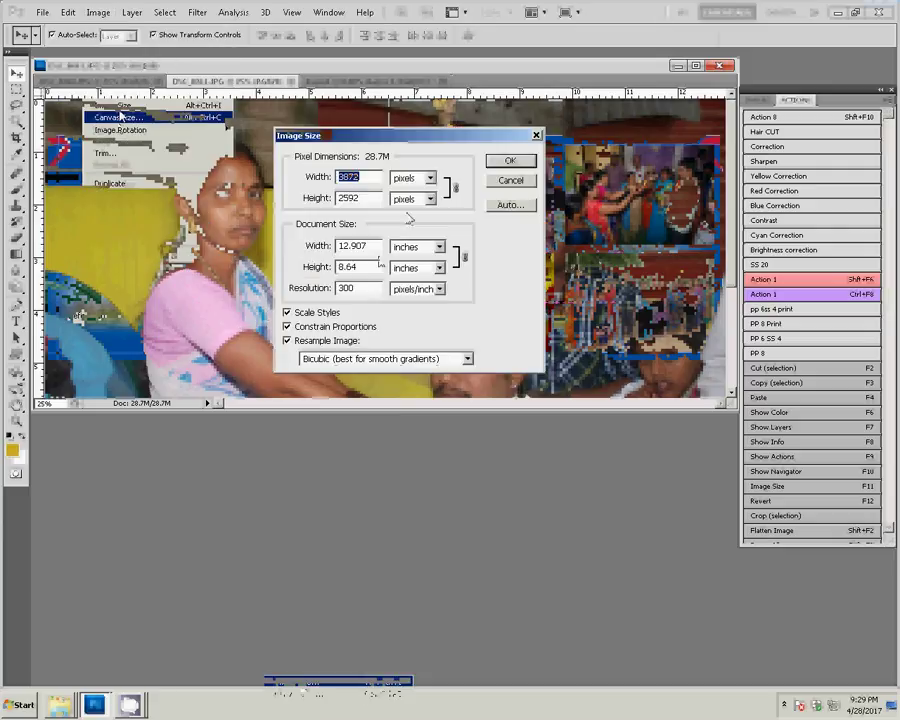
{"action": "key", "text": "Tab"}
{"action": "key", "text": "Tab"}
{"action": "type", "text": "8"}
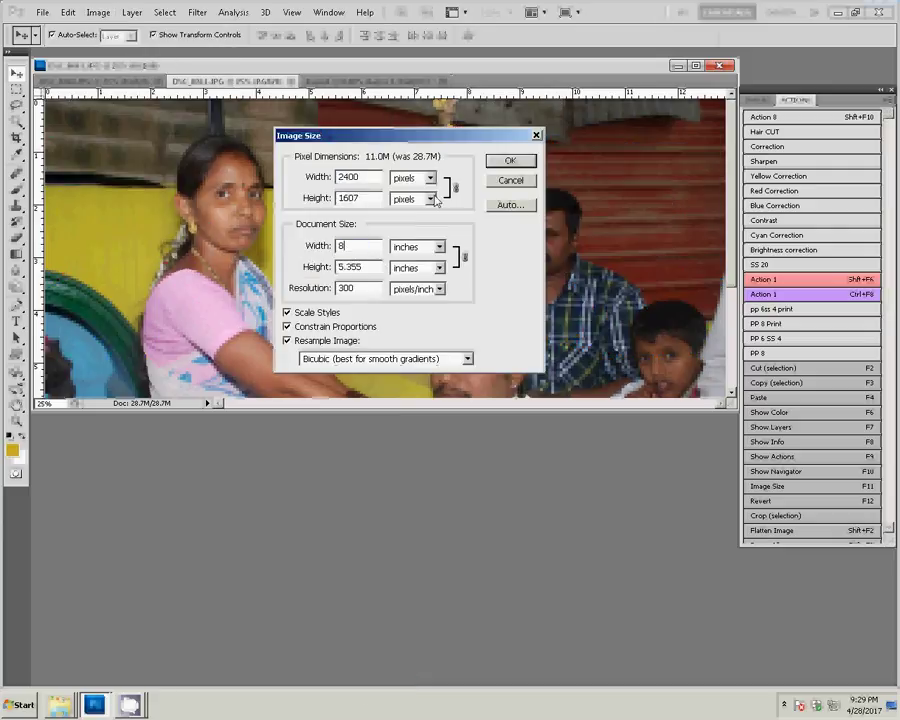
{"action": "left_click", "coordinate": [508, 162]}
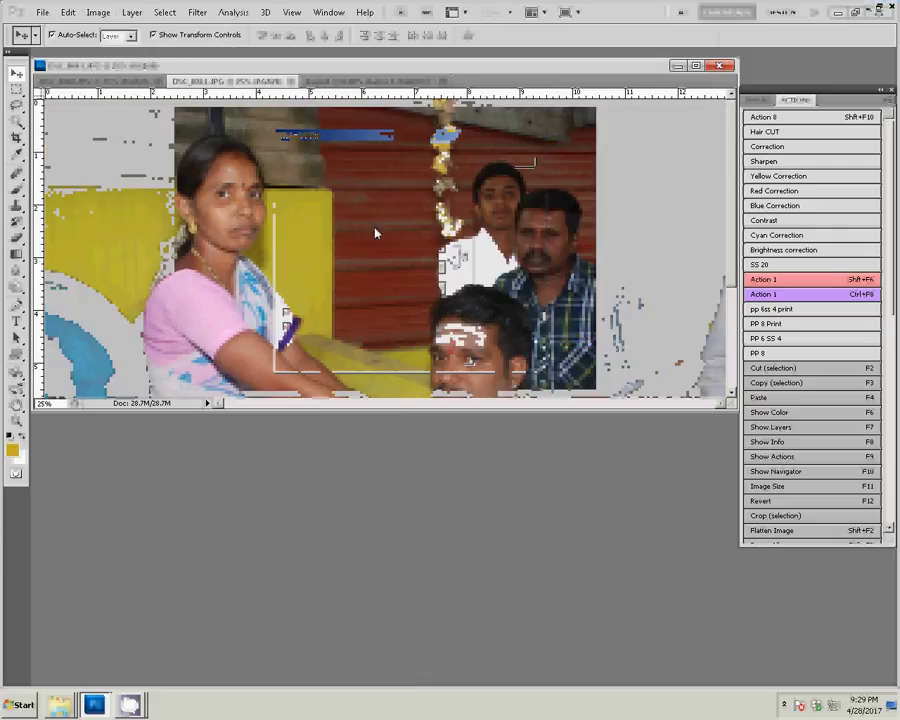
Select all of DSC_0061, cut it, and close the document without saving.
{"action": "key", "text": "ctrl+a"}
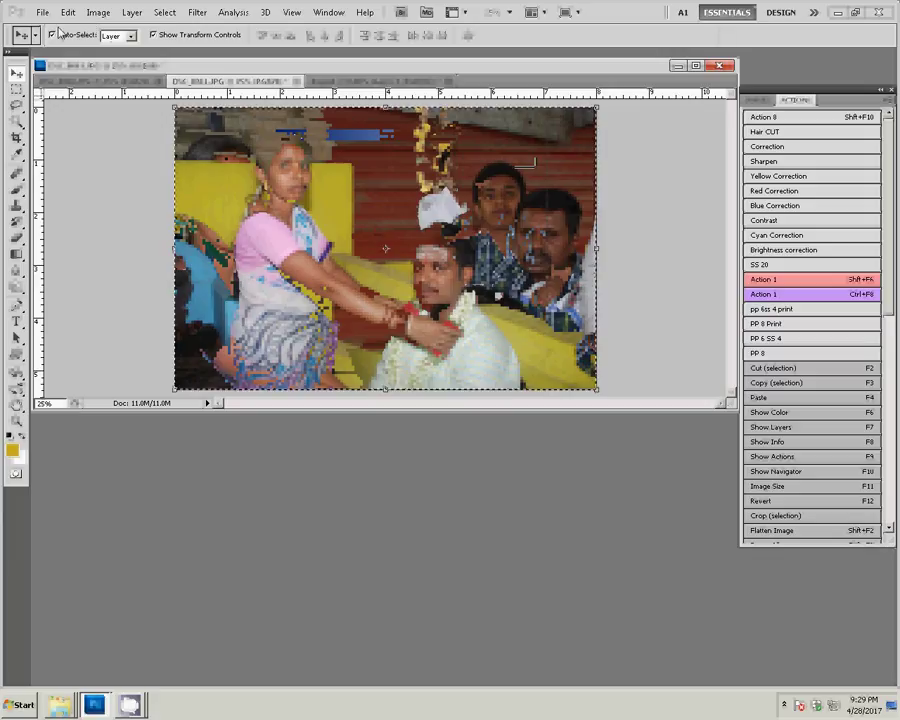
{"action": "left_click", "coordinate": [68, 12]}
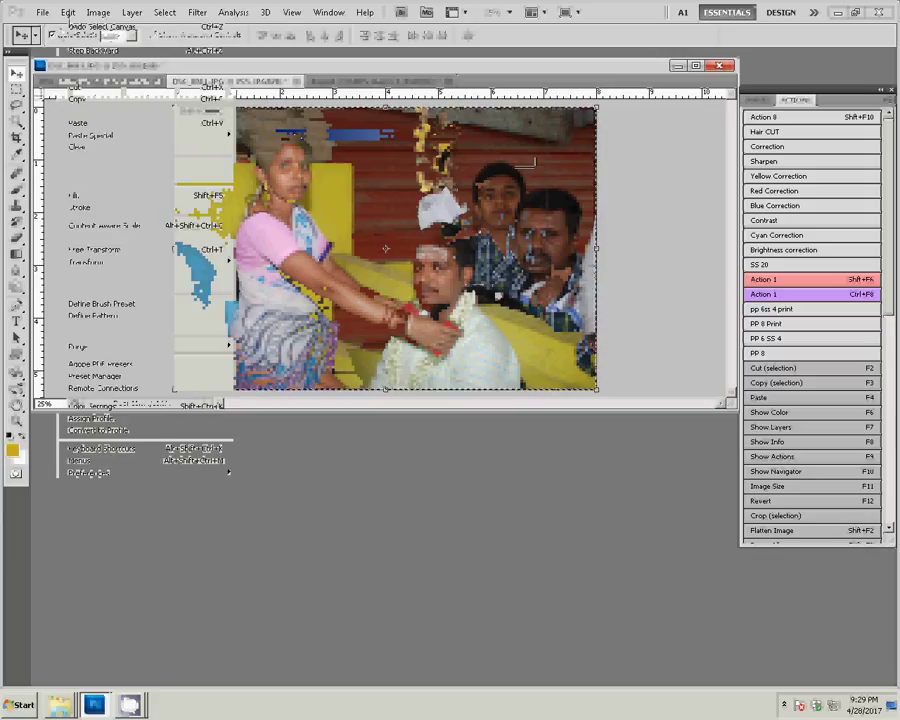
{"action": "left_click", "coordinate": [75, 88]}
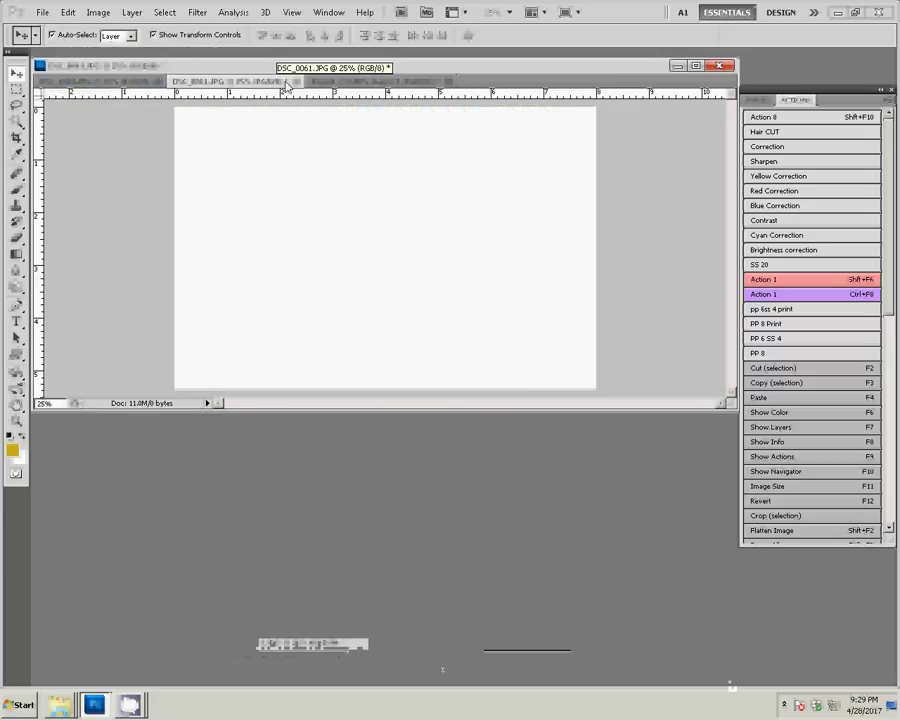
{"action": "key", "text": "ctrl+w"}
{"action": "left_click", "coordinate": [451, 264]}
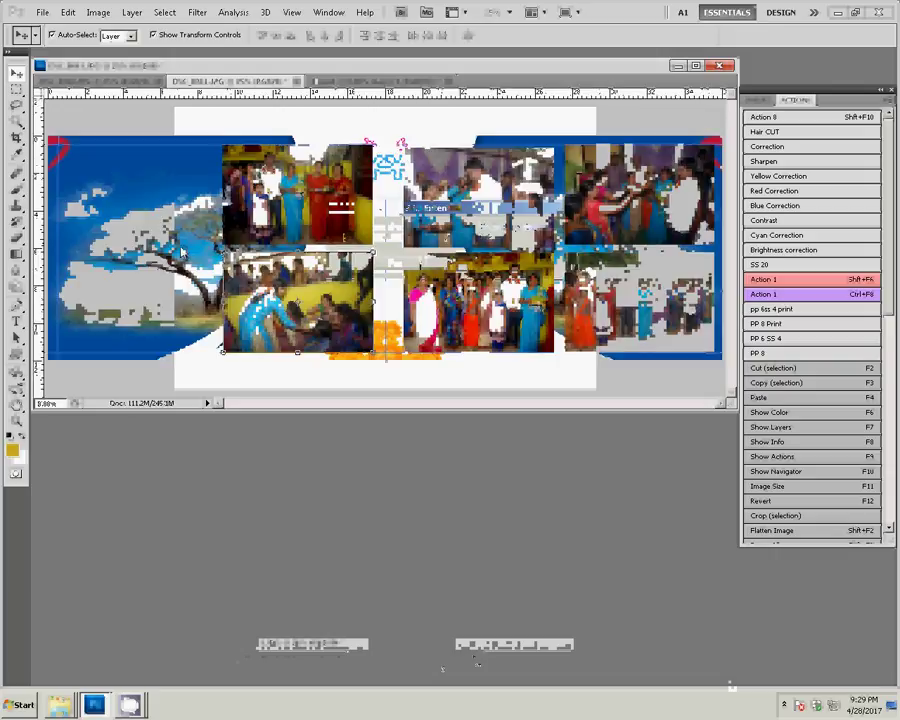
Paste the photo in place and move it to the left page's upper-left slot.
{"action": "left_click", "coordinate": [67, 12]}
{"action": "mouse_move", "coordinate": [92, 135]}
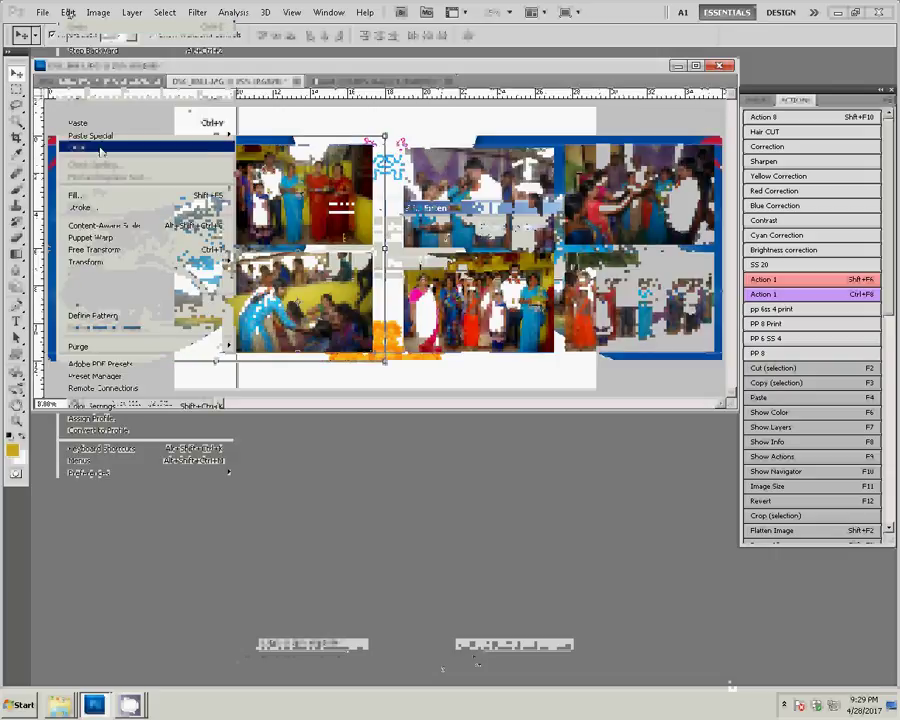
{"action": "left_click", "coordinate": [270, 134]}
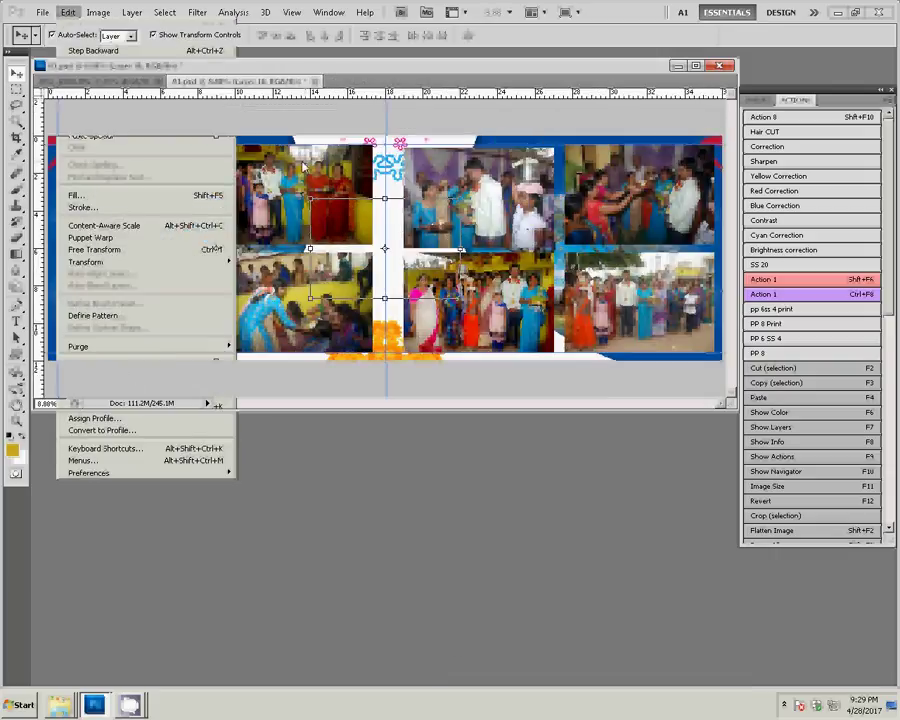
{"action": "left_click_drag", "start_coordinate": [395, 231], "coordinate": [370, 240]}
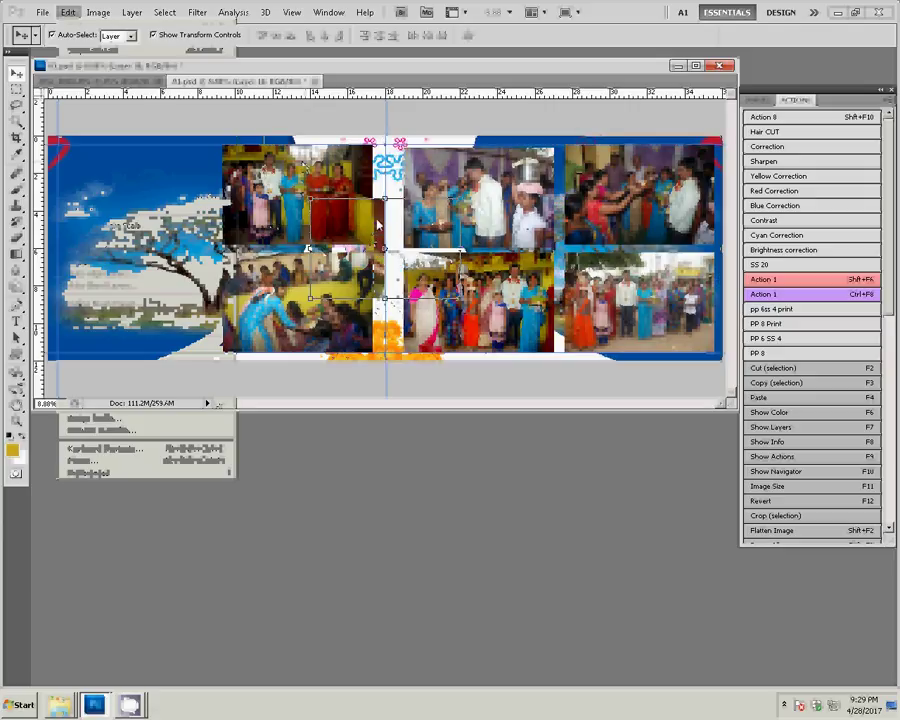
{"action": "mouse_move", "coordinate": [385, 215]}
{"action": "left_mouse_down"}
{"action": "mouse_move", "coordinate": [180, 170]}
{"action": "mouse_move", "coordinate": [130, 172]}
{"action": "left_mouse_up"}
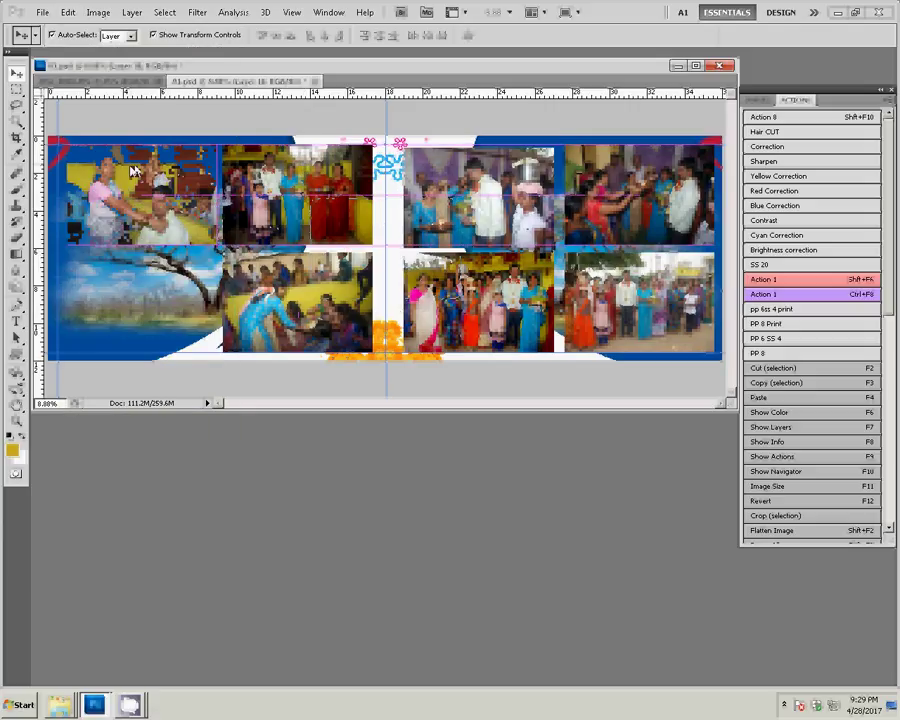
Resize the DSC_0060 photo to 8 inches wide.
{"action": "left_click", "coordinate": [128, 82]}
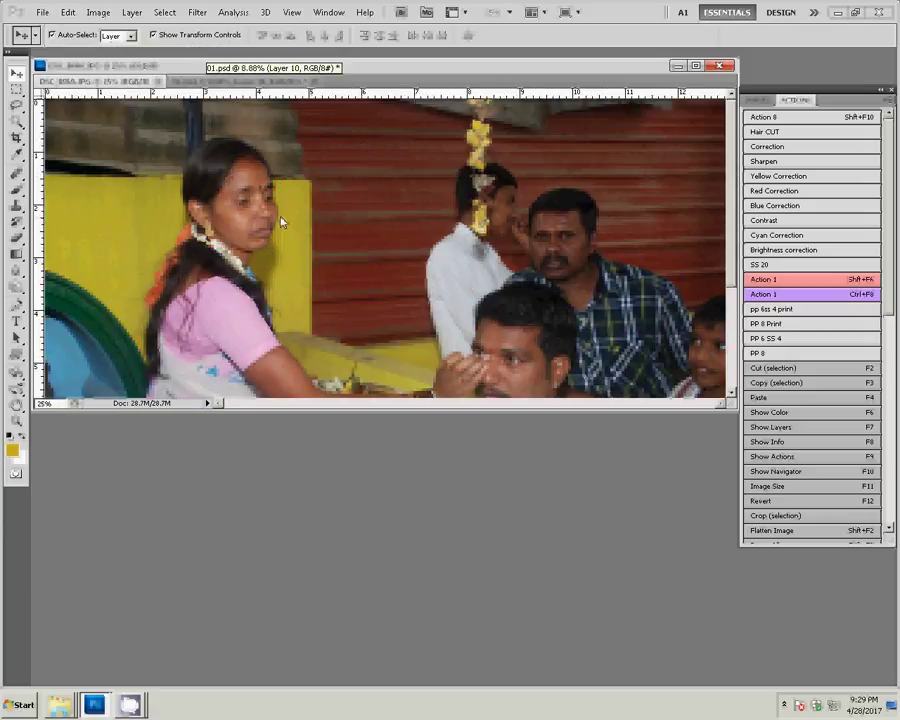
{"action": "left_click", "coordinate": [98, 12]}
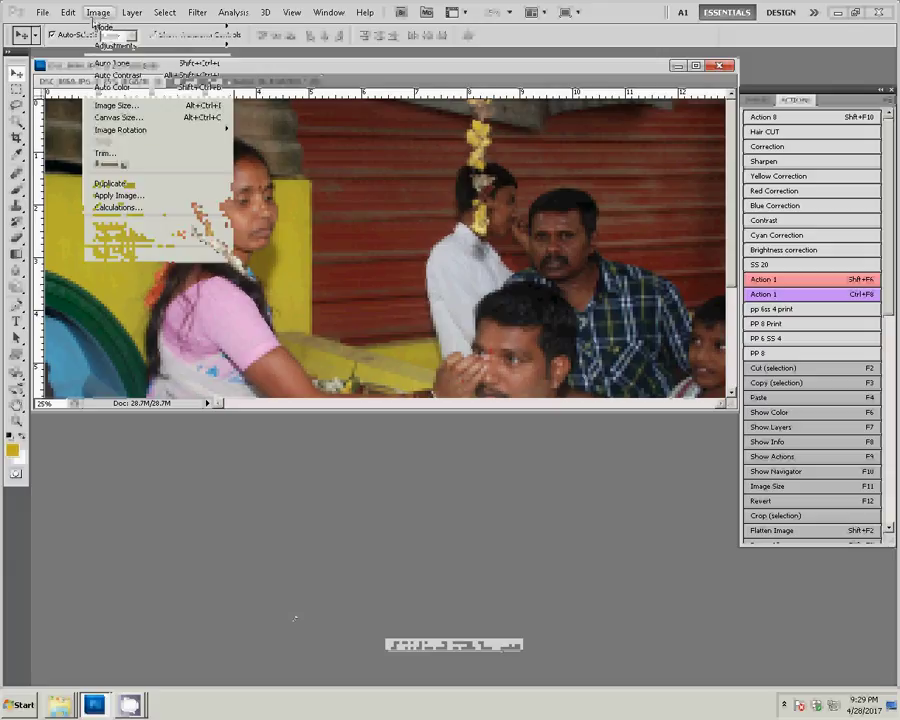
{"action": "left_click", "coordinate": [110, 105]}
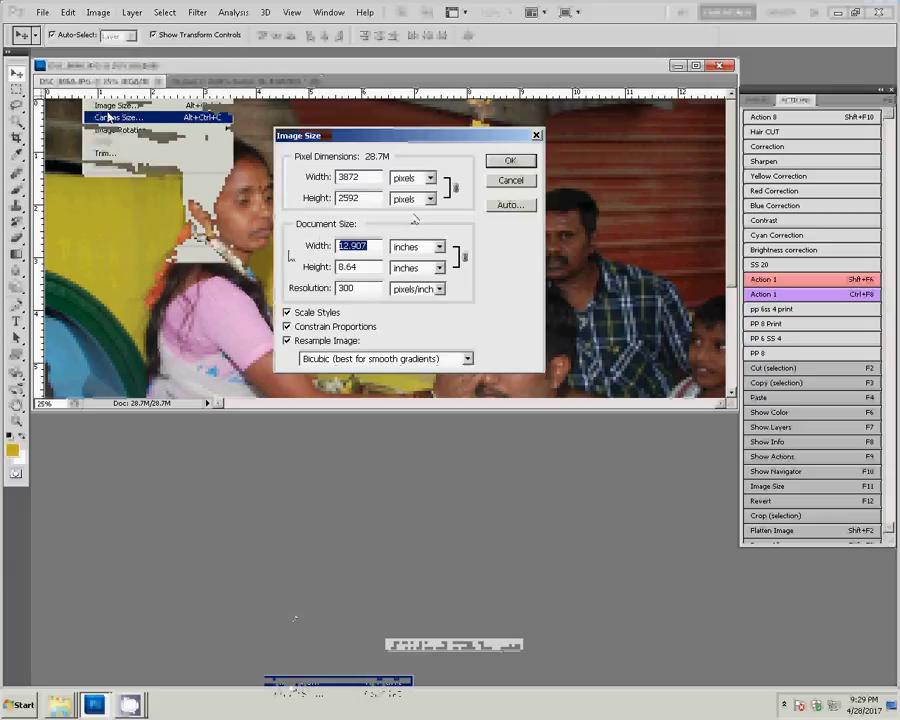
{"action": "type", "text": "8"}
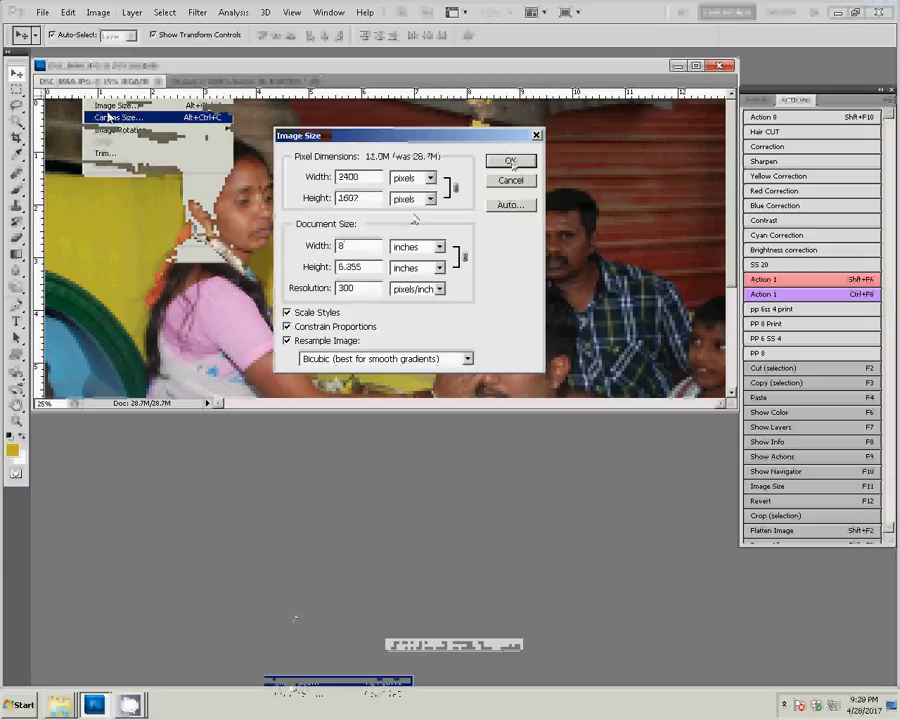
{"action": "left_click", "coordinate": [510, 161]}
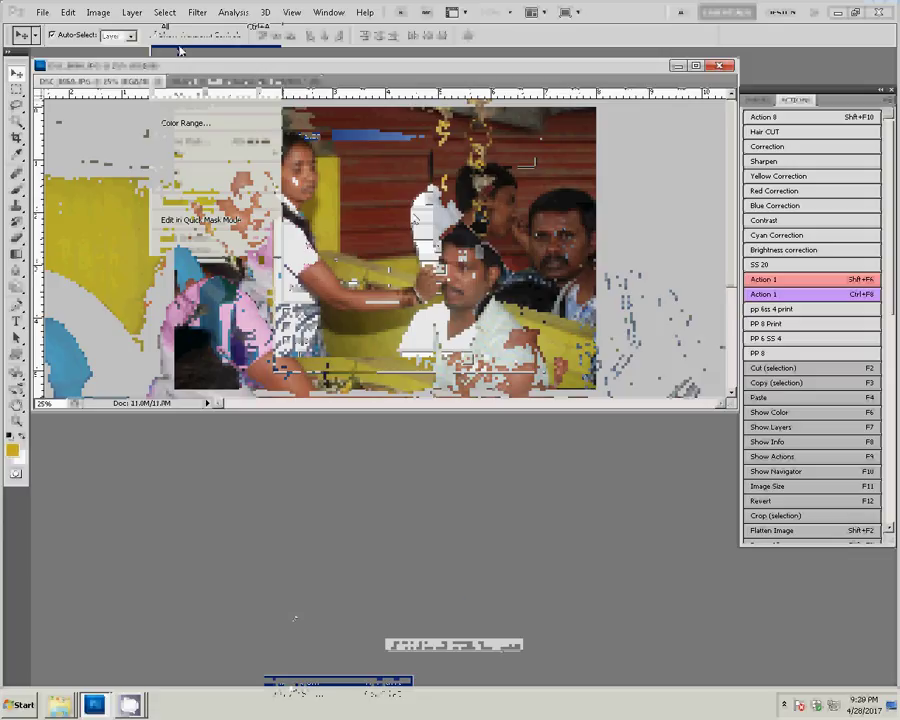
Cut DSC_0060, close it unsaved, and paste it into the collage as the eighth photo.
{"action": "left_click", "coordinate": [180, 50]}
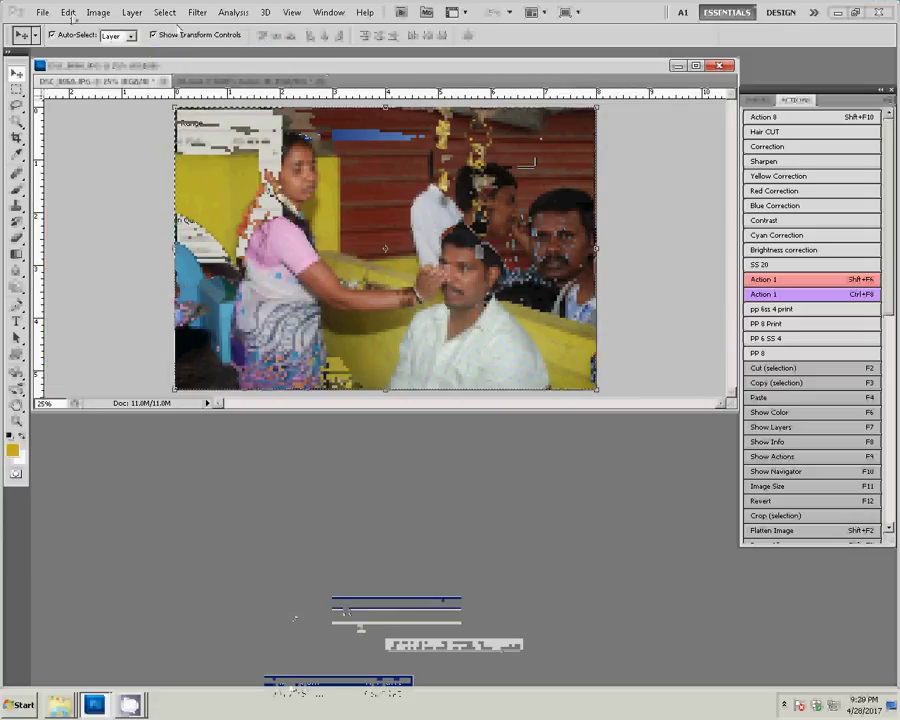
{"action": "left_click", "coordinate": [68, 13]}
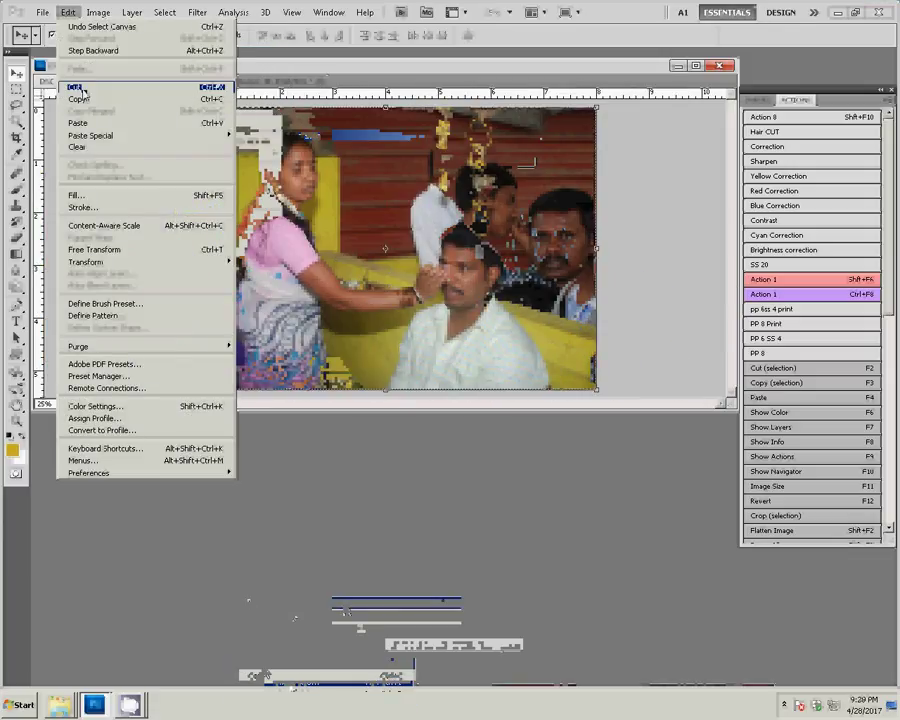
{"action": "left_click", "coordinate": [82, 91]}
{"action": "key", "text": "ctrl+w"}
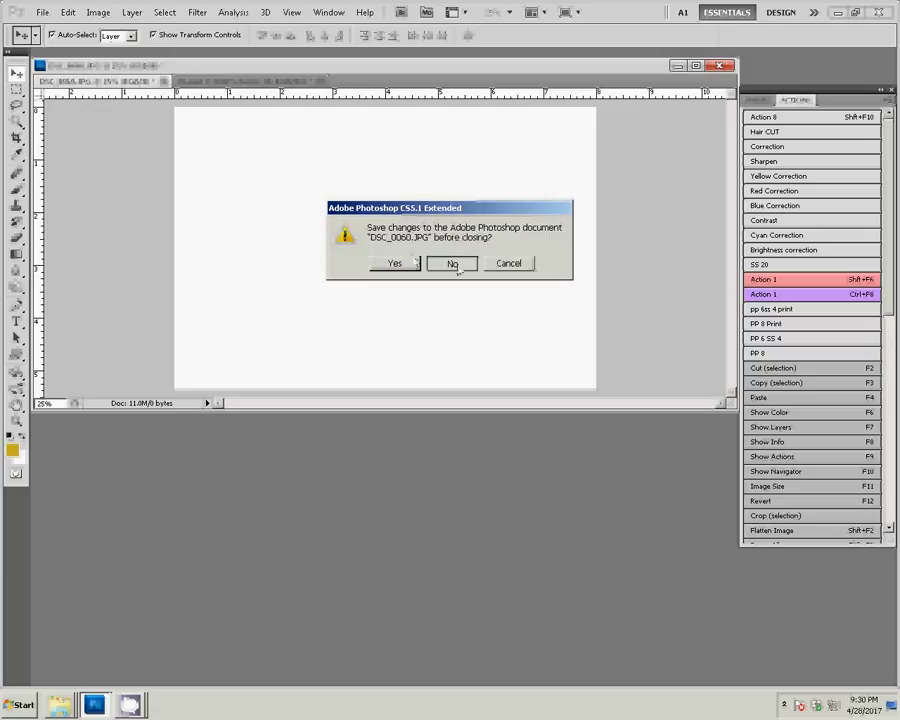
{"action": "left_click", "coordinate": [452, 263]}
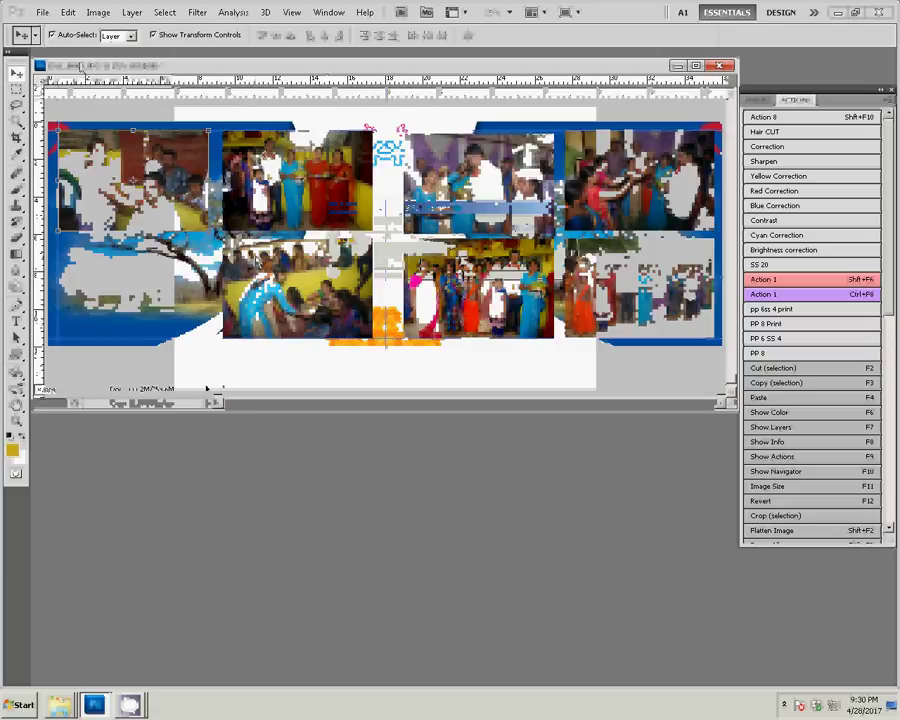
{"action": "left_click", "coordinate": [68, 13]}
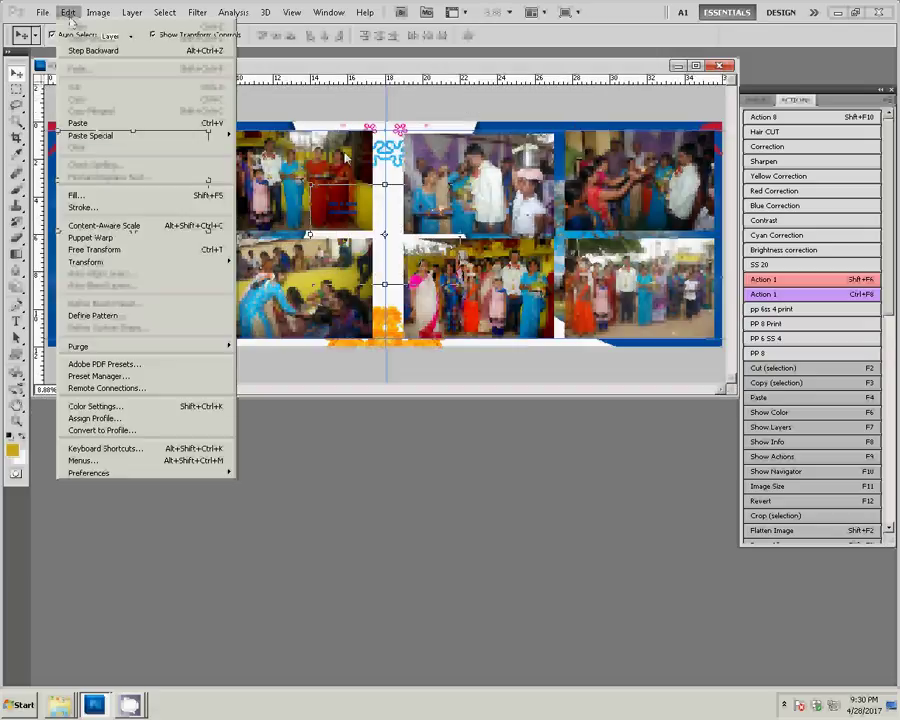
{"action": "key", "text": "ctrl+v"}
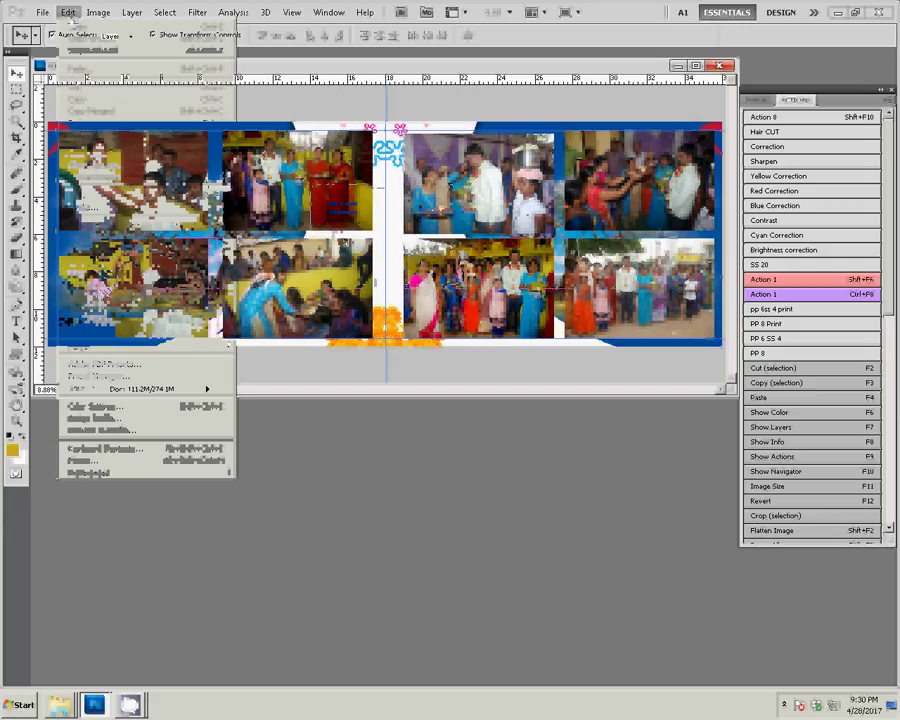
Hide the Layer 1 copy template and merge the eight visible photos into Layer 7.
{"action": "left_click", "coordinate": [757, 100]}
{"action": "left_click", "coordinate": [760, 273]}
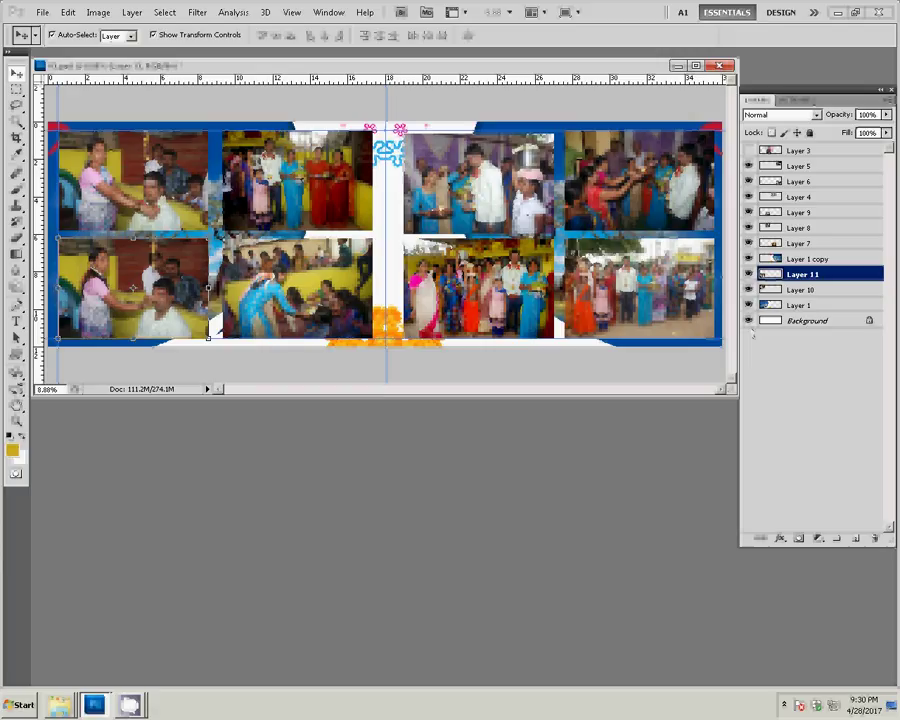
{"action": "left_click", "coordinate": [749, 258]}
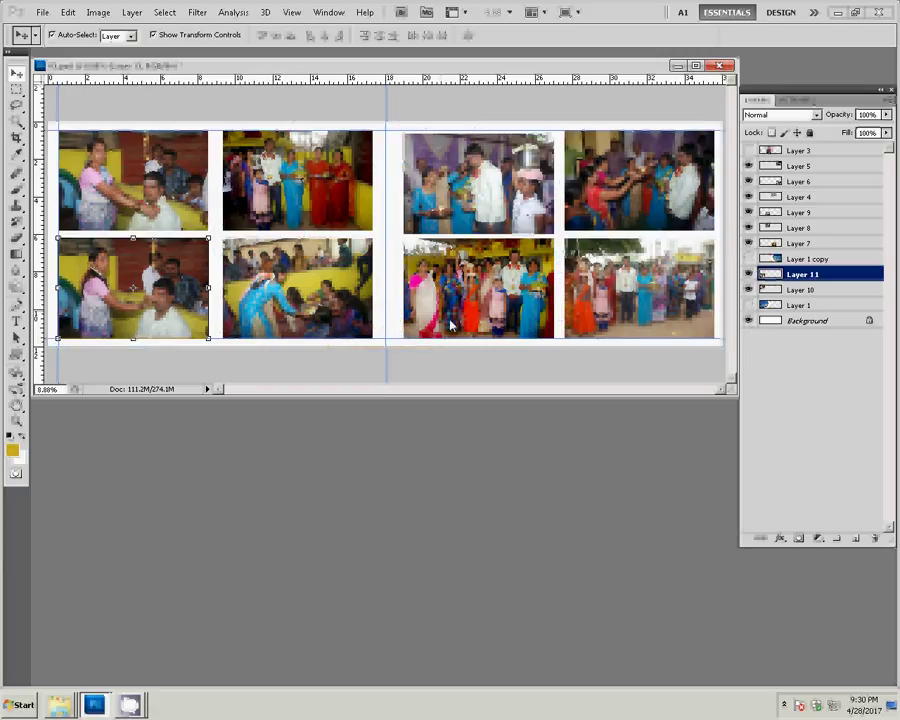
{"action": "left_click", "coordinate": [521, 333]}
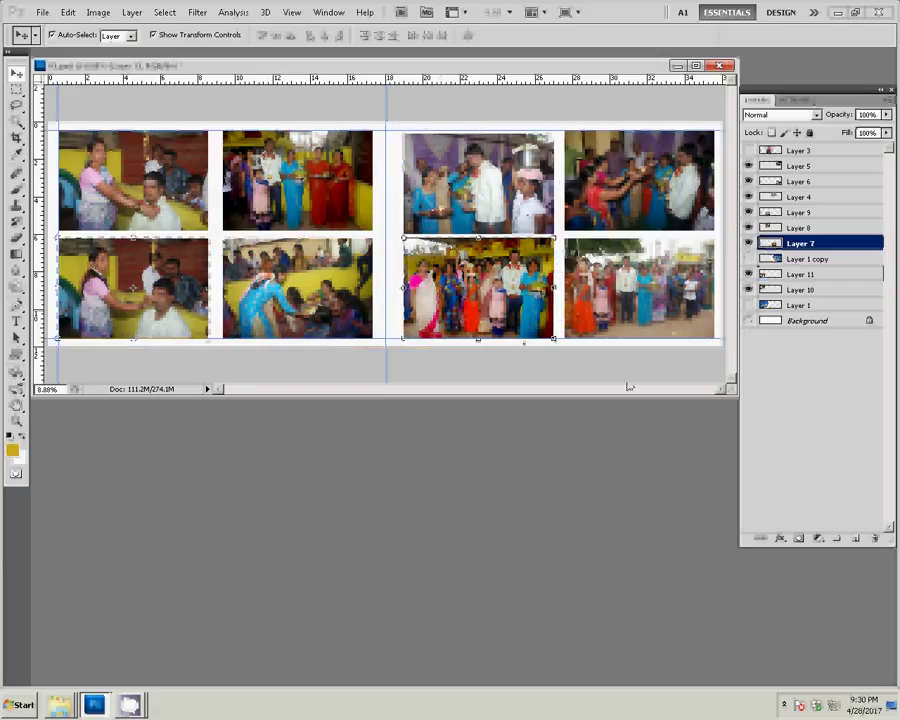
{"action": "left_click", "coordinate": [131, 12]}
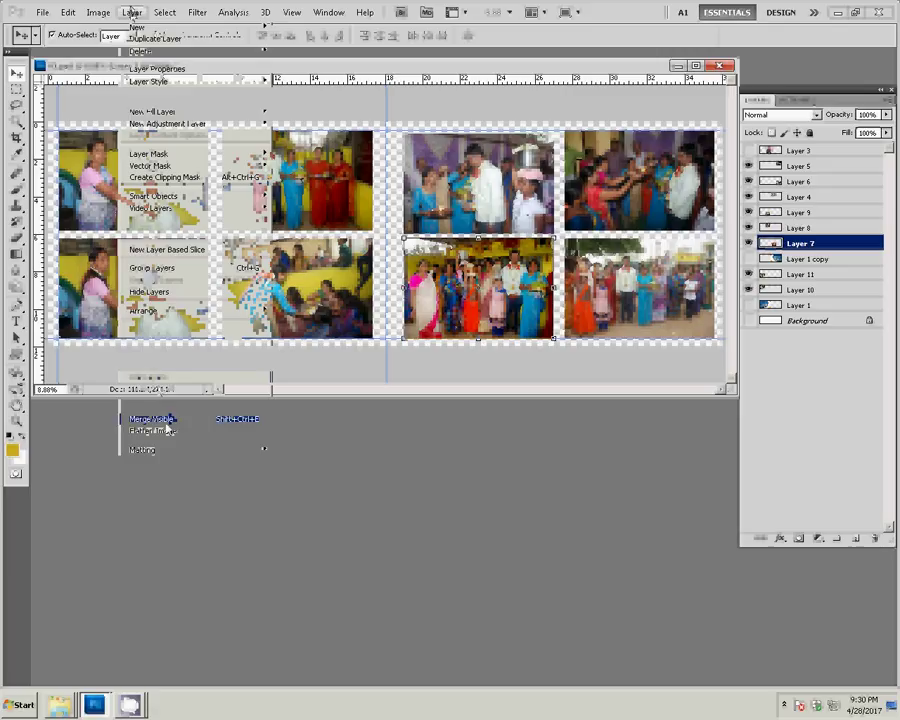
{"action": "left_click", "coordinate": [166, 419]}
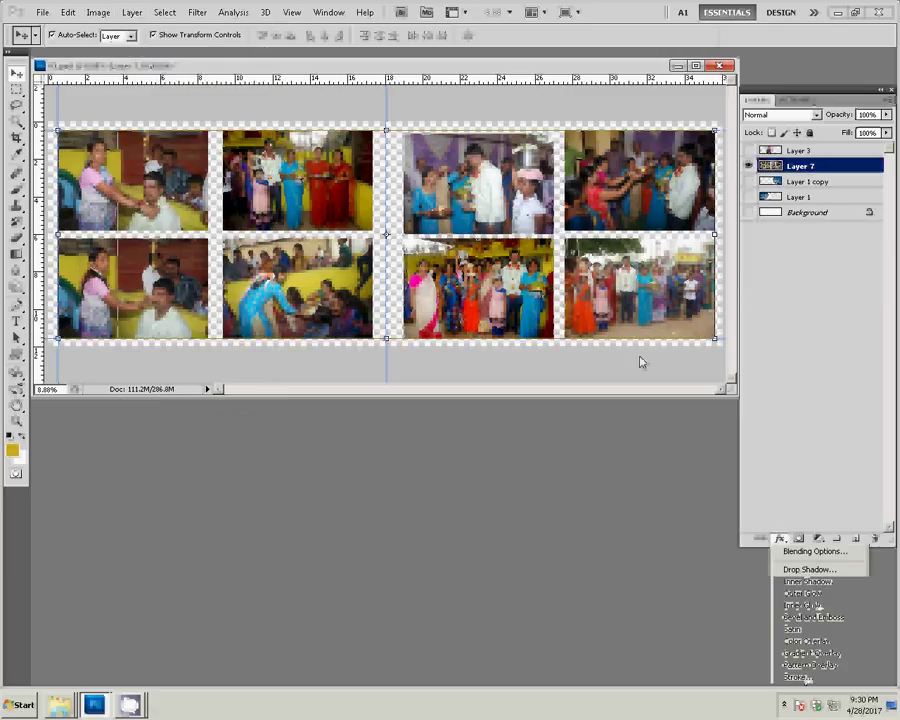
Give merged Layer 7 a 22 px bright purple stroke effect.
{"action": "left_click", "coordinate": [806, 677]}
{"action": "left_click", "coordinate": [446, 329]}
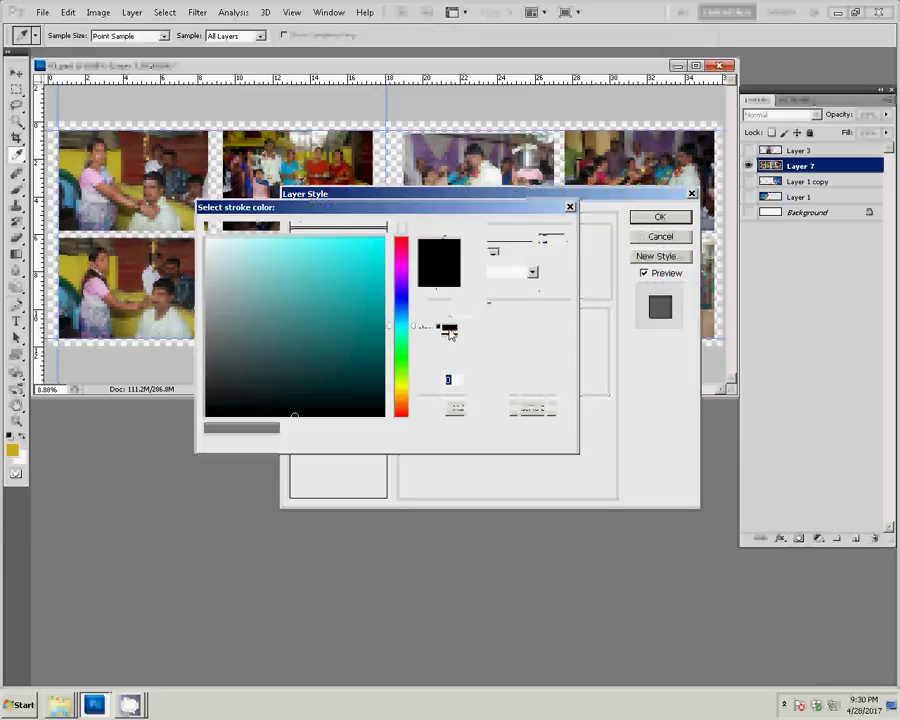
{"action": "left_click", "coordinate": [405, 290]}
{"action": "left_click", "coordinate": [367, 242]}
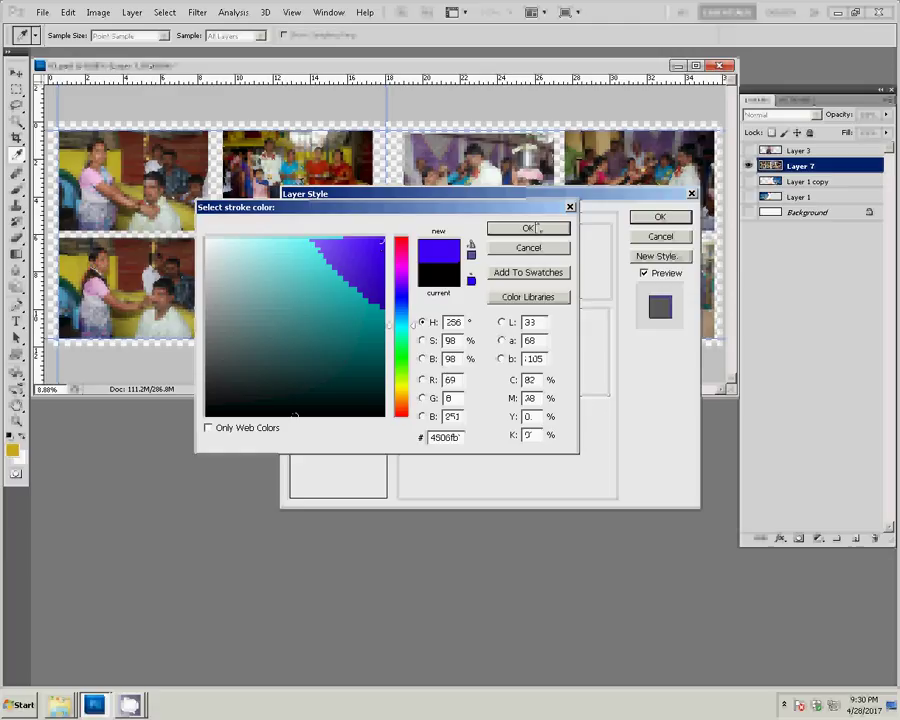
{"action": "left_click", "coordinate": [528, 228]}
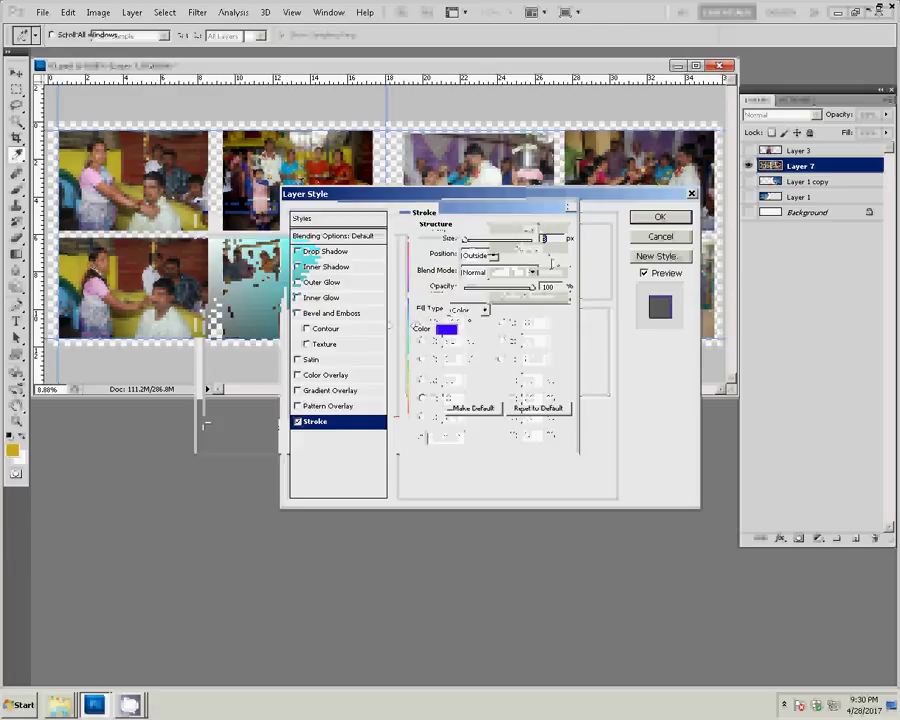
{"action": "type", "text": "22"}
{"action": "key", "text": "Return"}
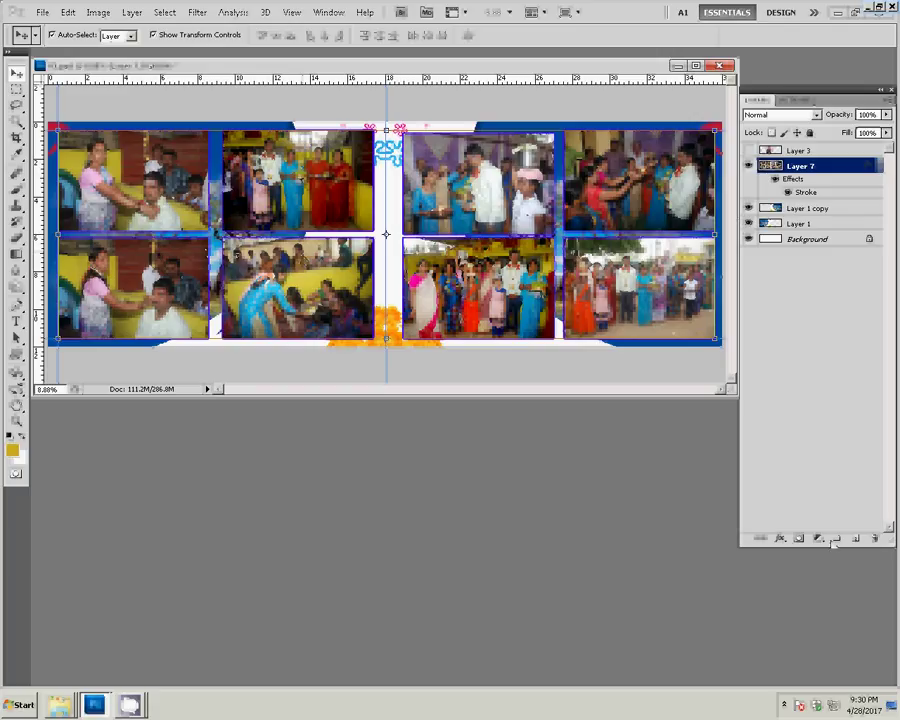
Recolour Layer 7's stroke effect to red (fb2906).
{"action": "left_click", "coordinate": [779, 538]}
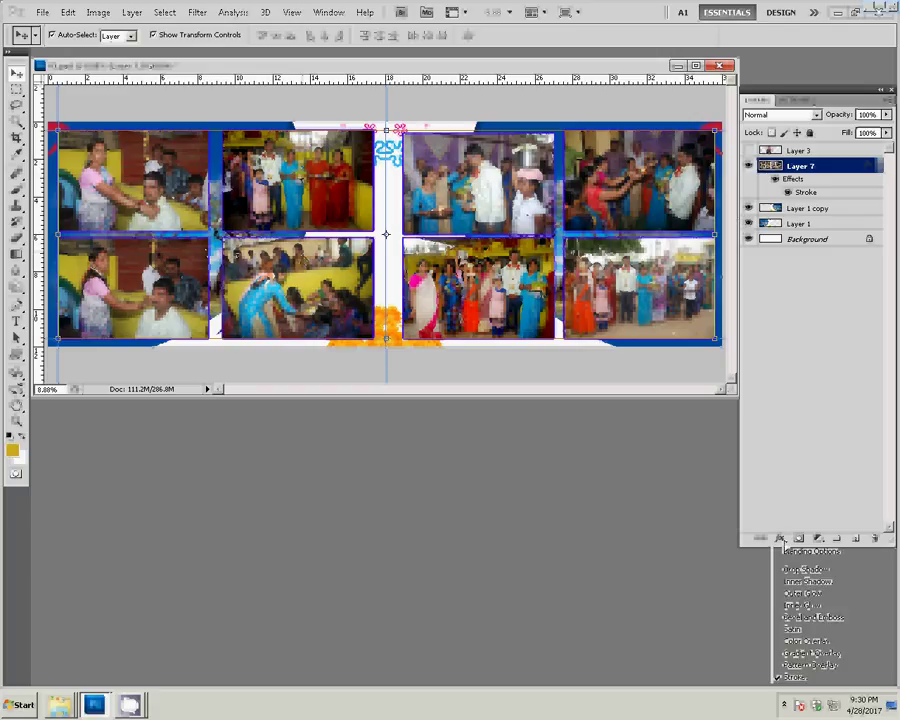
{"action": "left_click", "coordinate": [797, 677]}
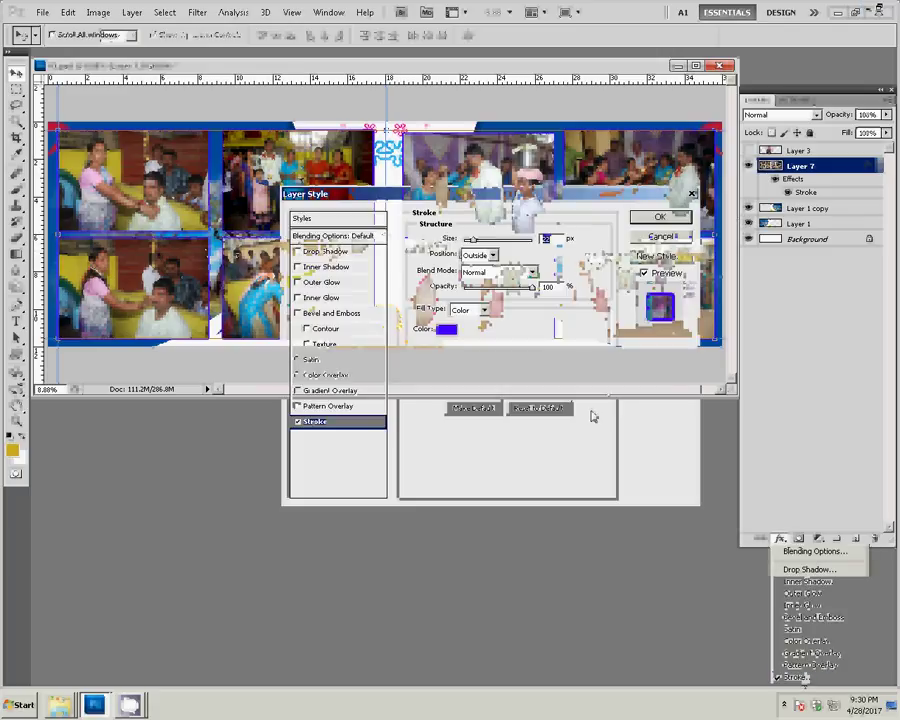
{"action": "left_click", "coordinate": [446, 329]}
{"action": "type", "text": "5"}
{"action": "key", "text": "Tab"}
{"action": "type", "text": "208"}
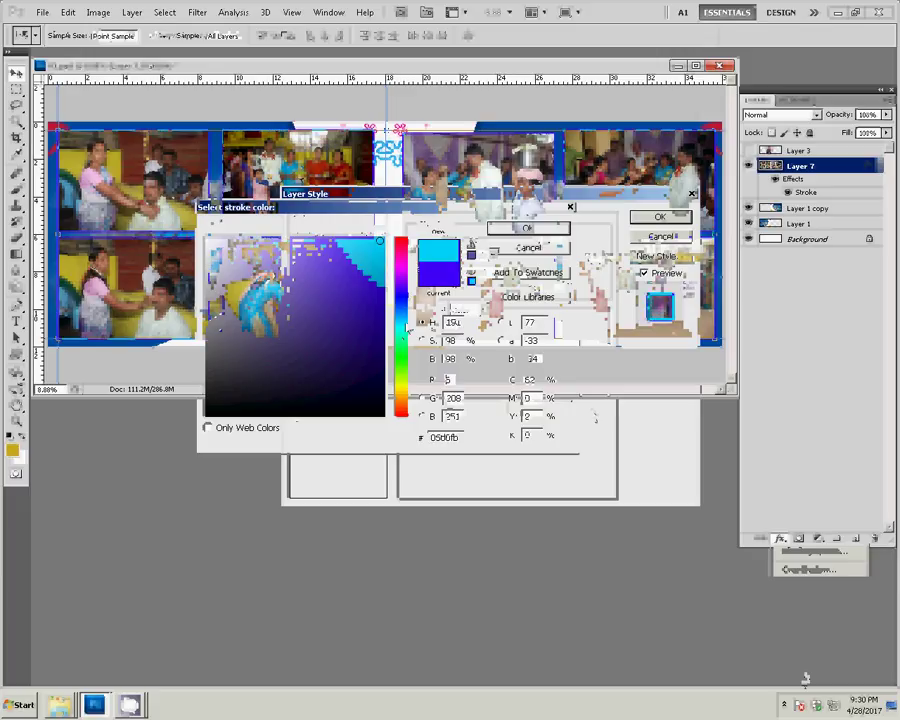
{"action": "type", "text": "251"}
{"action": "key", "text": "Tab"}
{"action": "type", "text": "41"}
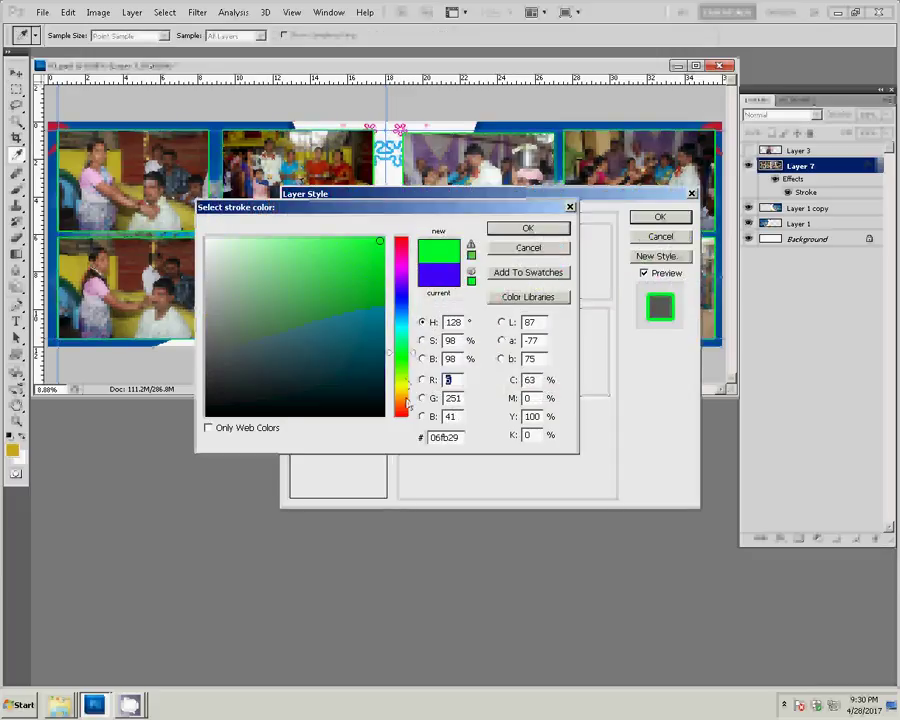
{"action": "left_click", "coordinate": [405, 415]}
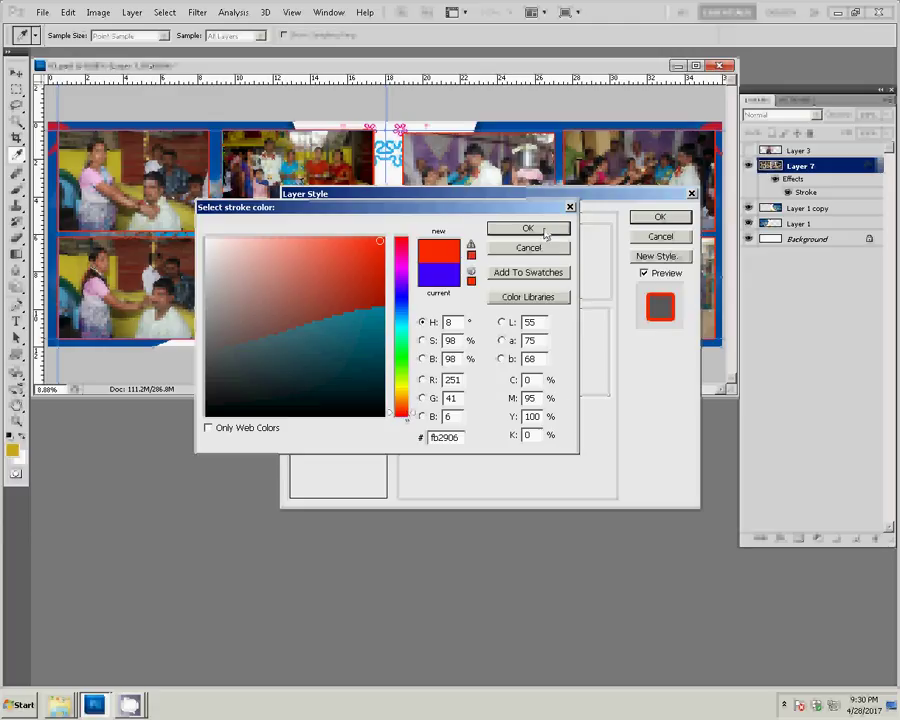
{"action": "left_click", "coordinate": [545, 235]}
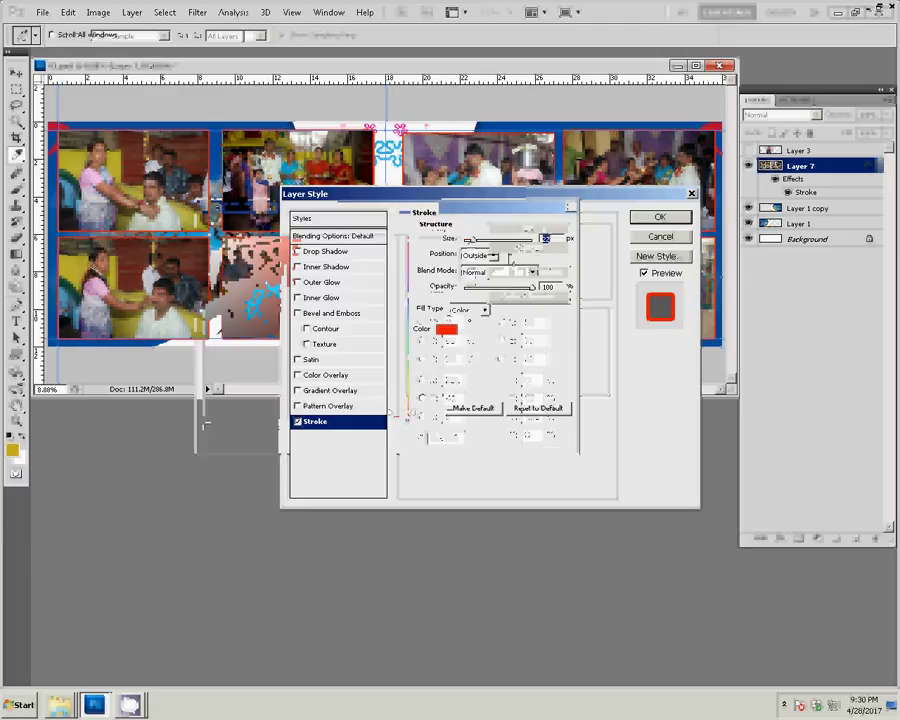
{"action": "left_click", "coordinate": [646, 218]}
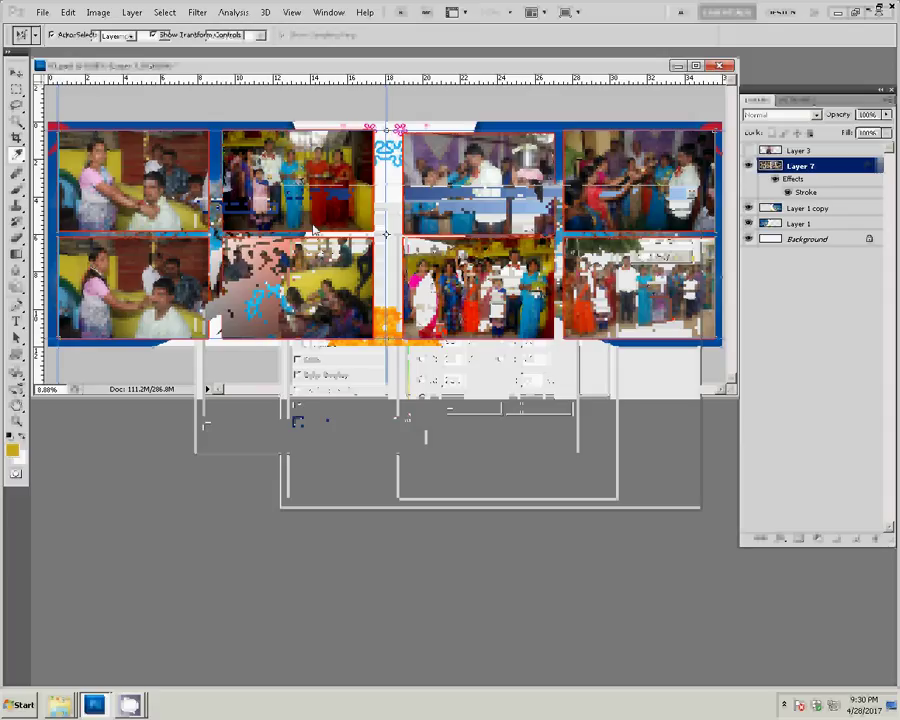
Save the spread as Photoshop file '07' in the k5 folder on drive I:.
{"action": "left_click", "coordinate": [43, 12]}
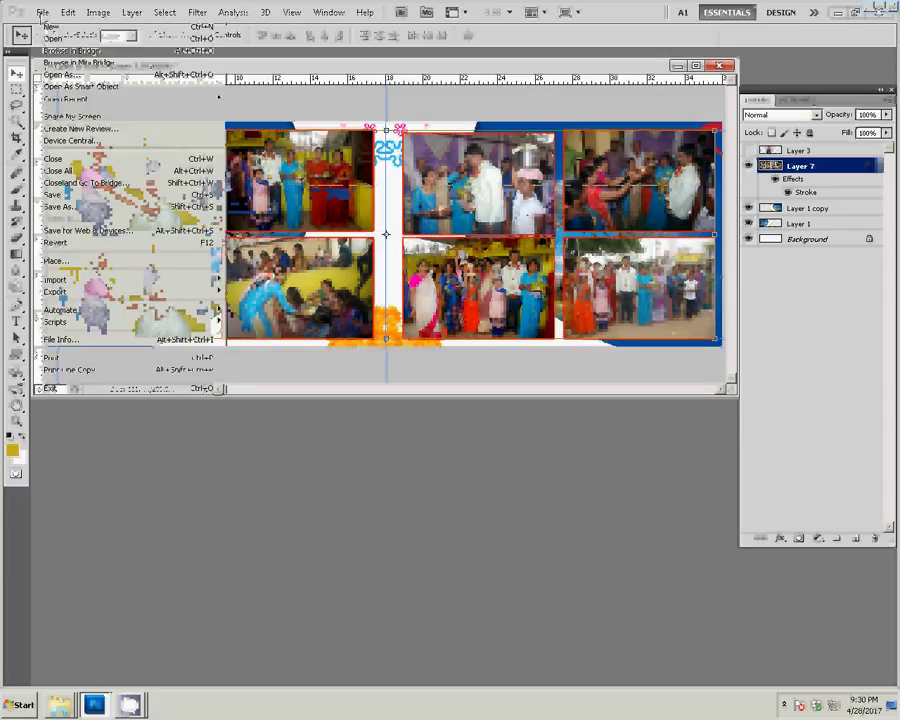
{"action": "left_click", "coordinate": [68, 207]}
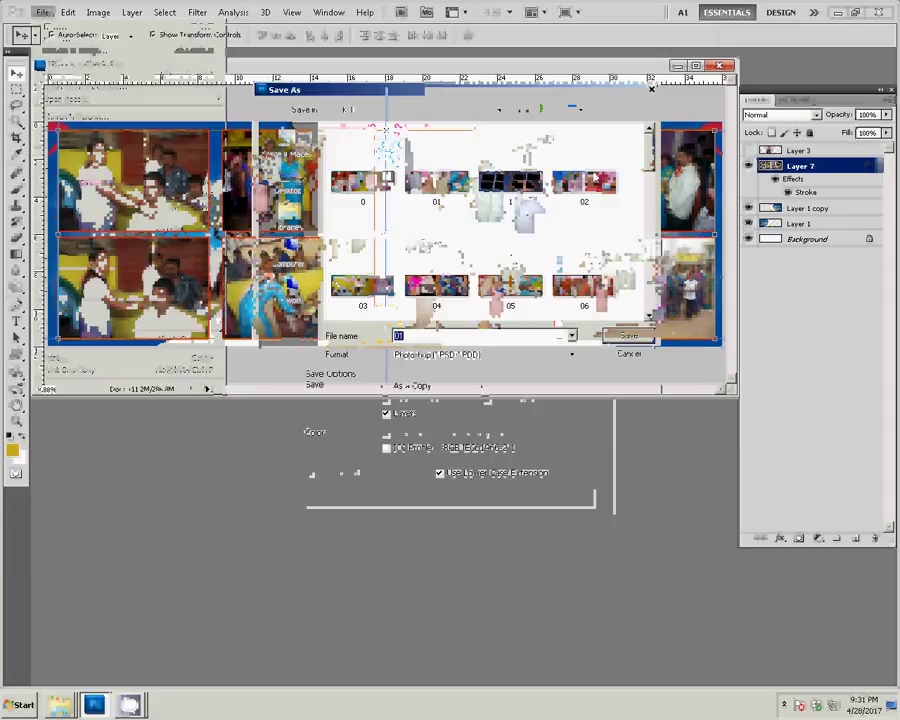
{"action": "left_click", "coordinate": [538, 110]}
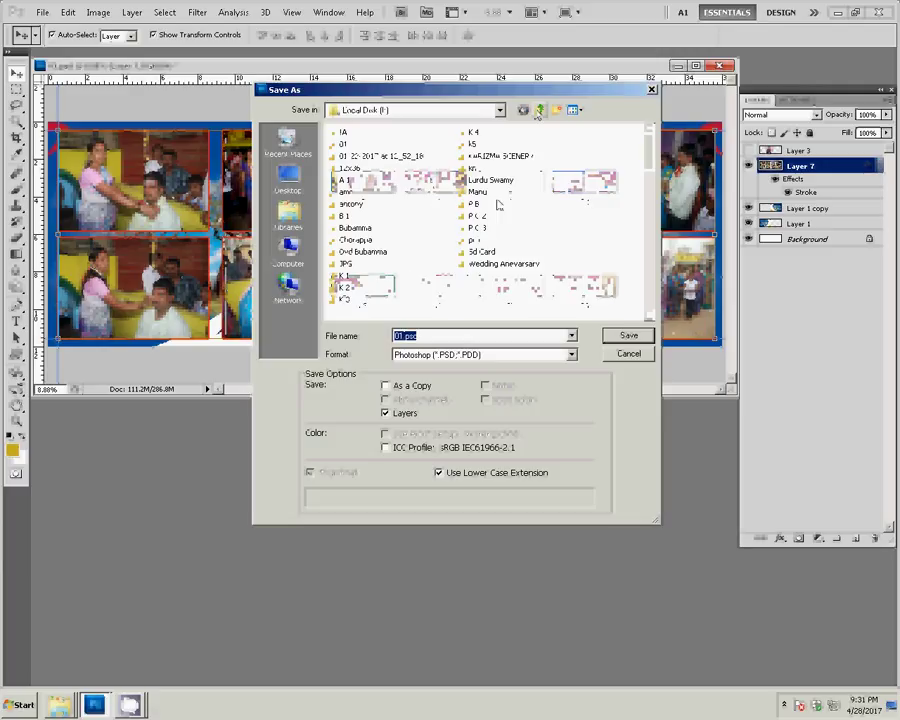
{"action": "left_click", "coordinate": [620, 342]}
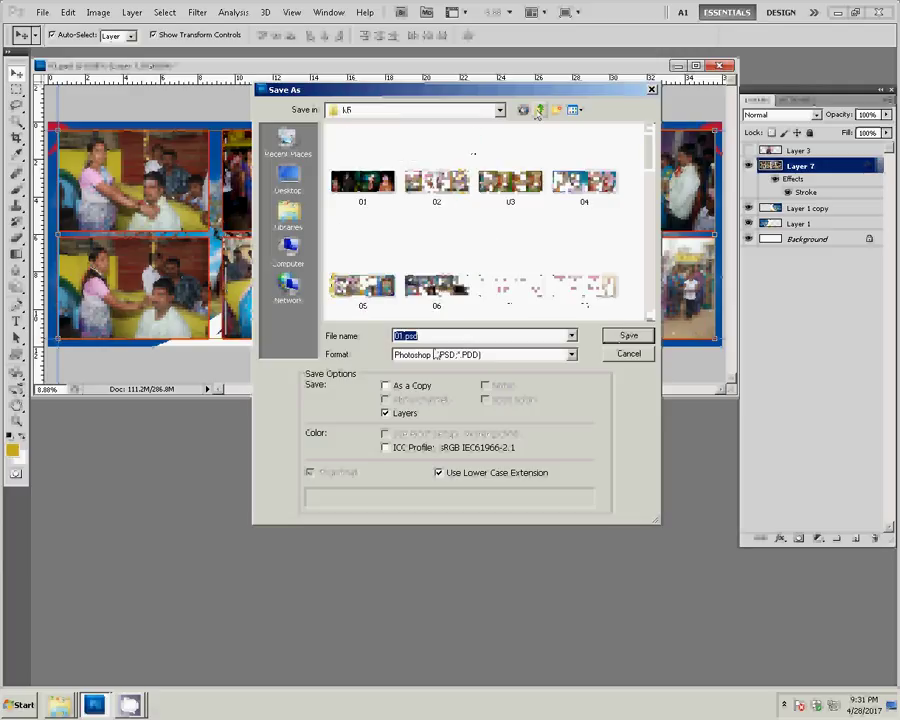
{"action": "type", "text": "07"}
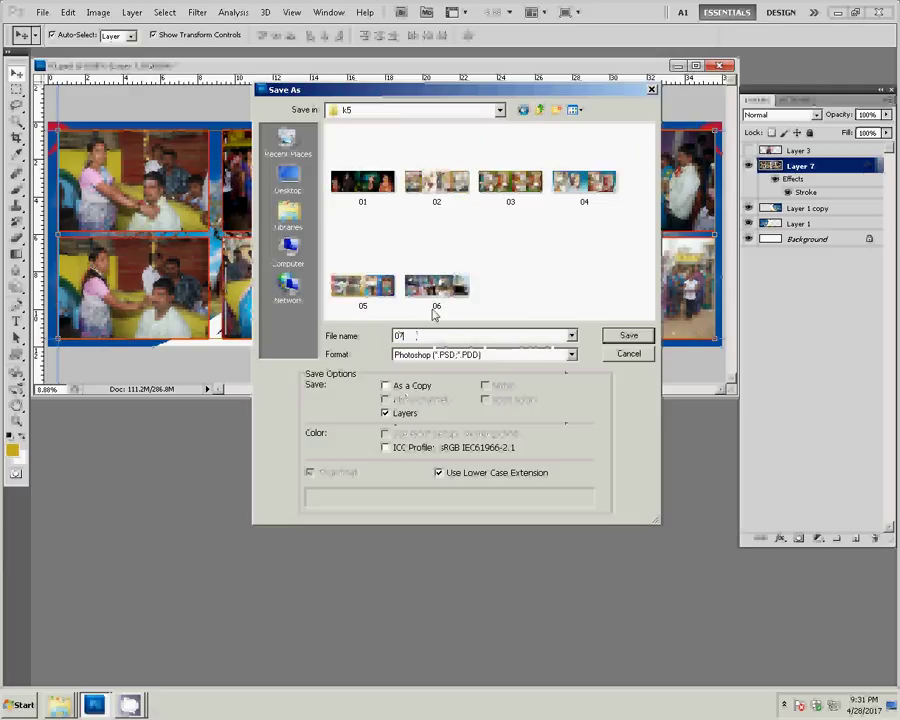
{"action": "left_click", "coordinate": [628, 335]}
{"action": "left_click", "coordinate": [607, 224]}
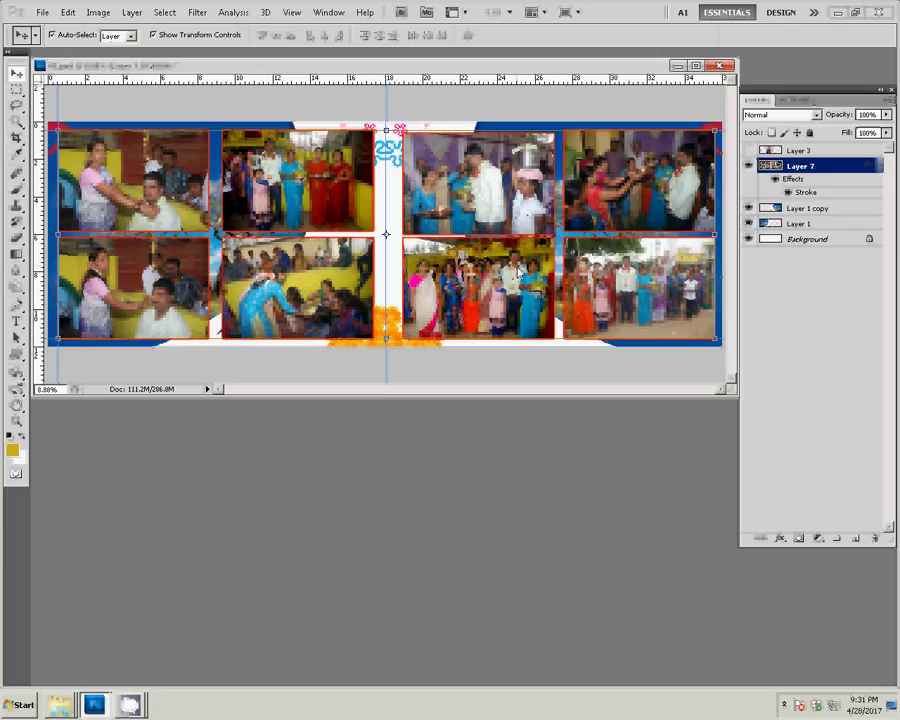
{"action": "double_click", "coordinate": [584, 462]}
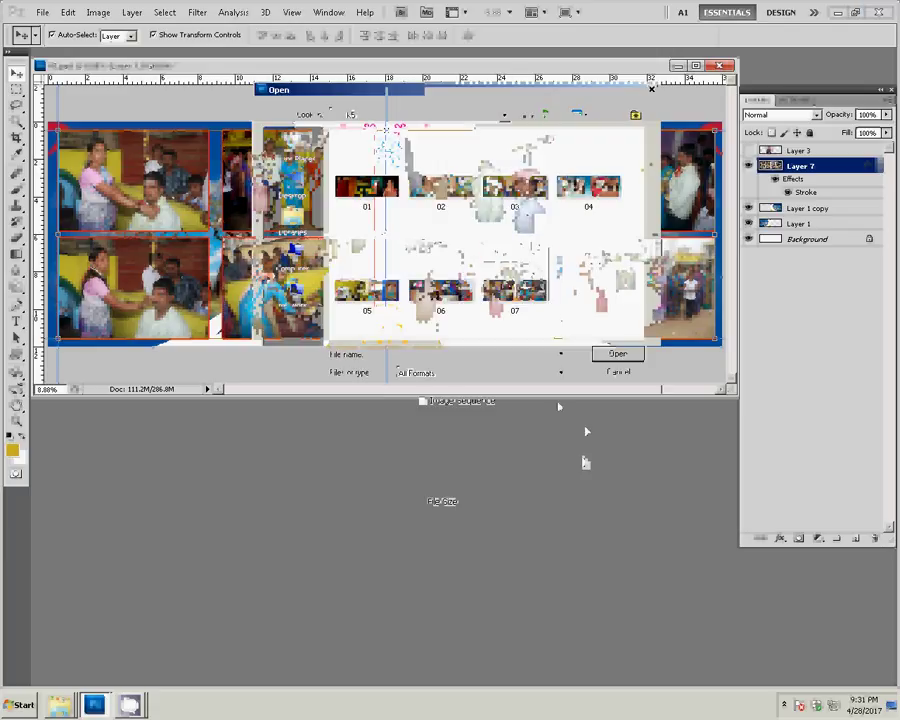
{"action": "left_click", "coordinate": [620, 373]}
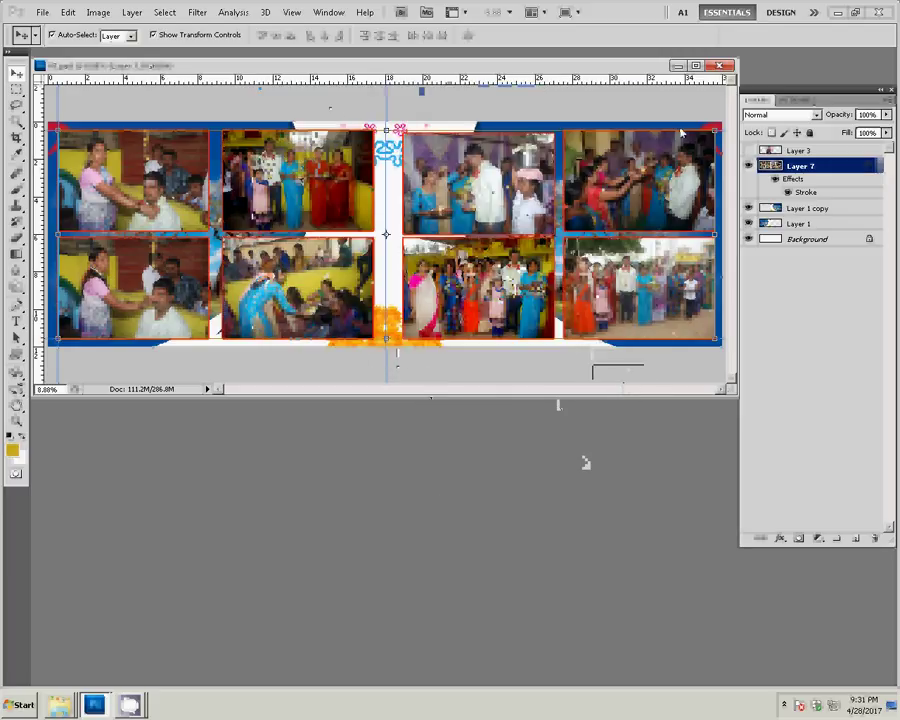